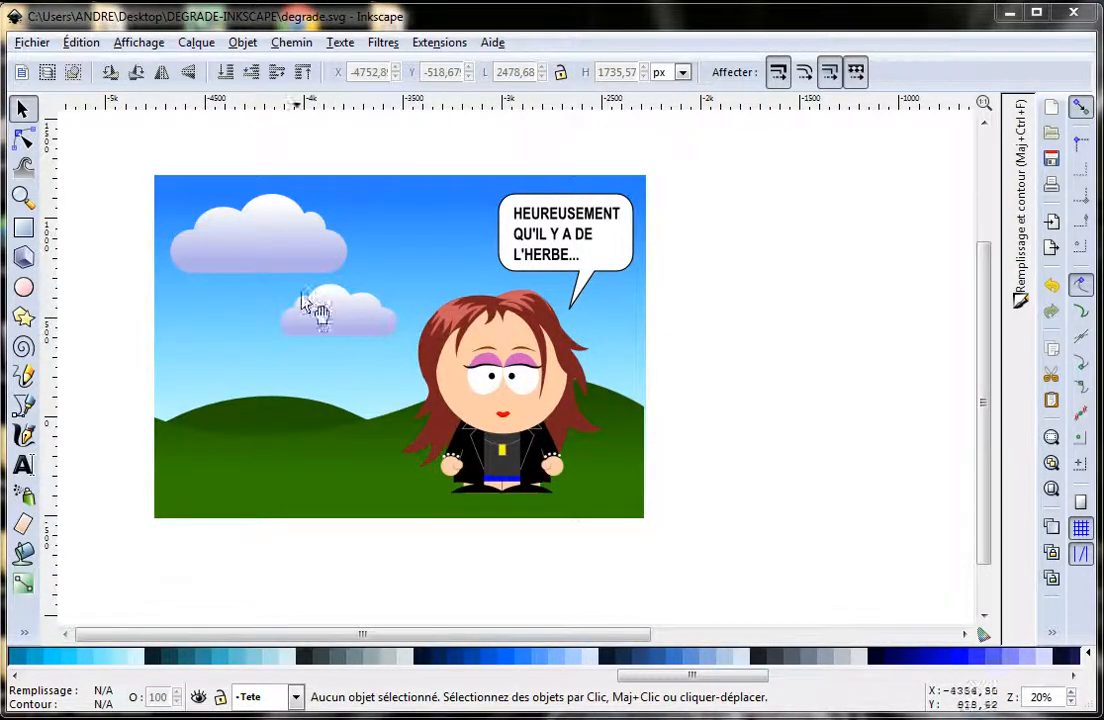
# Step: Move the landscape background and the character group aside to the right to clear the drawing area
pyautogui.click(222, 233)
pyautogui.moveTo(232, 236); pyautogui.dragTo(832, 330)
pyautogui.click(554, 365)
pyautogui.moveTo(554, 365); pyautogui.dragTo(959, 440)
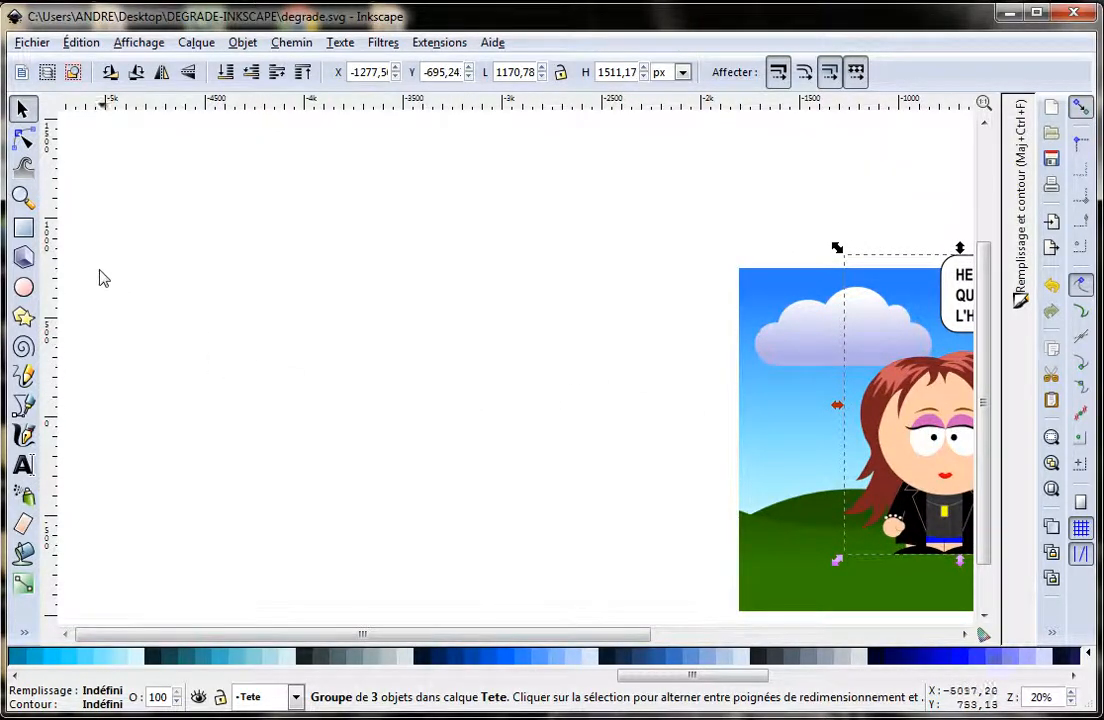
# Step: Draw a square-cornered rectangle about 2788 by 1885 px in the empty area beside the finished scene
pyautogui.click(24, 229)
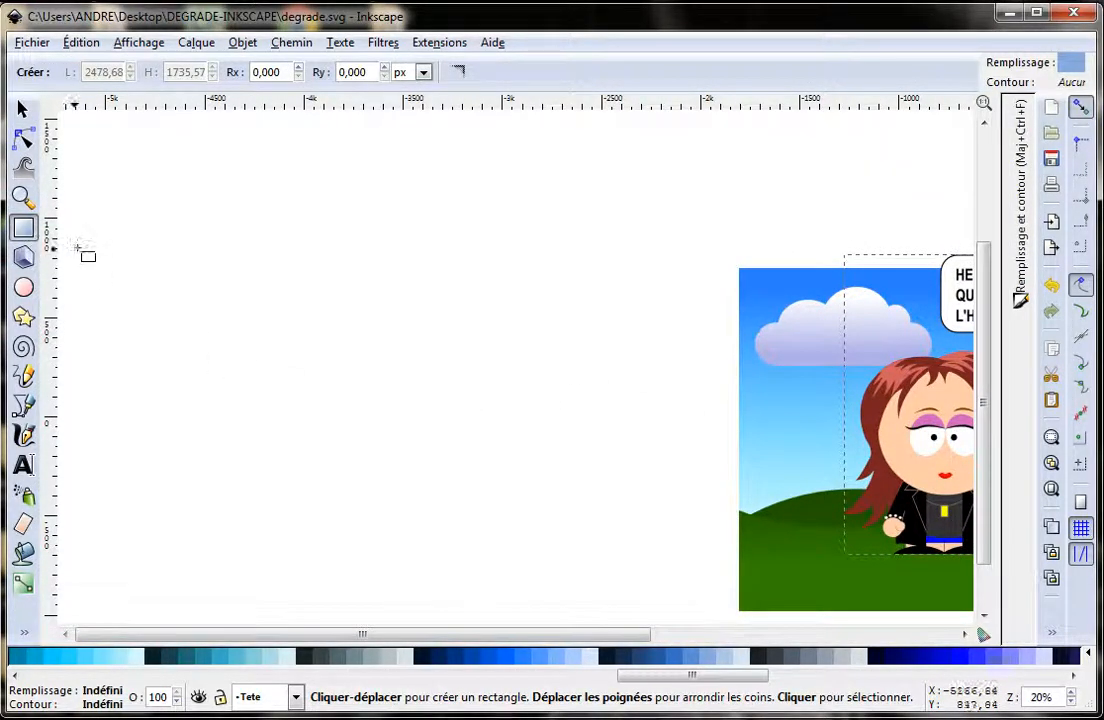
pyautogui.moveTo(91, 187); pyautogui.dragTo(643, 560)
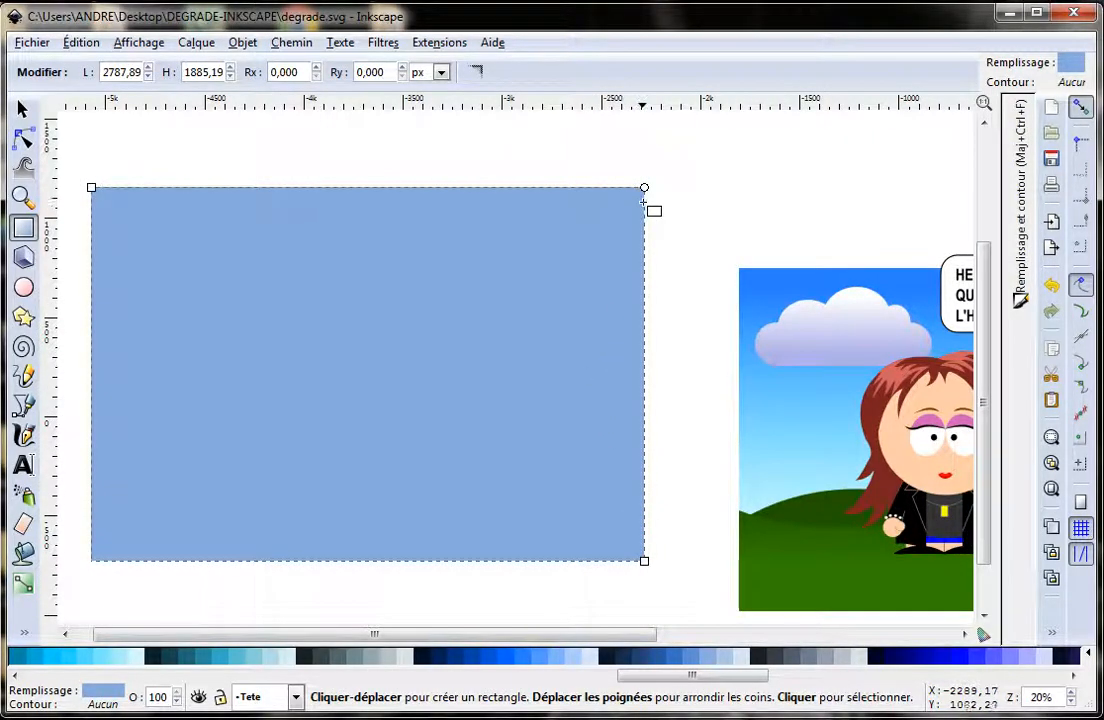
pyautogui.moveTo(644, 188)
pyautogui.mouseDown()
pyautogui.moveTo(643, 273)
pyautogui.moveTo(644, 214)
pyautogui.moveTo(646, 246)
pyautogui.moveTo(659, 189)
pyautogui.moveTo(645, 207)
pyautogui.moveTo(646, 178)
pyautogui.mouseUp()
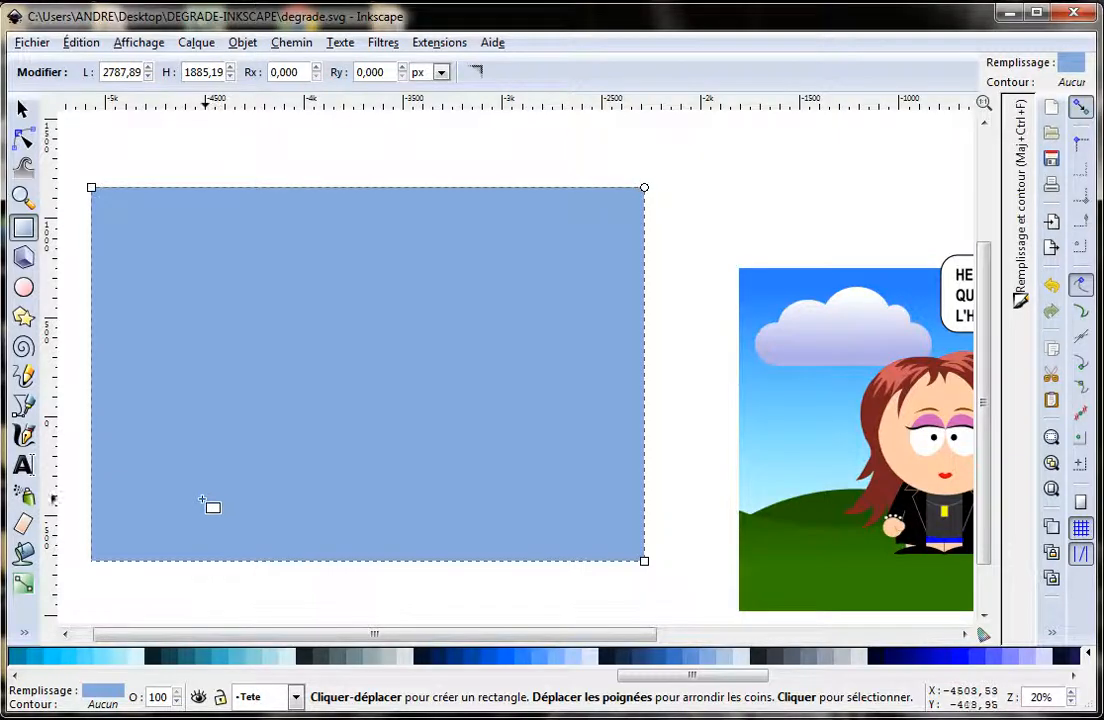
# Step: Apply a vertical linear gradient to the large rectangle, running from just inside its top edge to its bottom edge
pyautogui.click(24, 586)
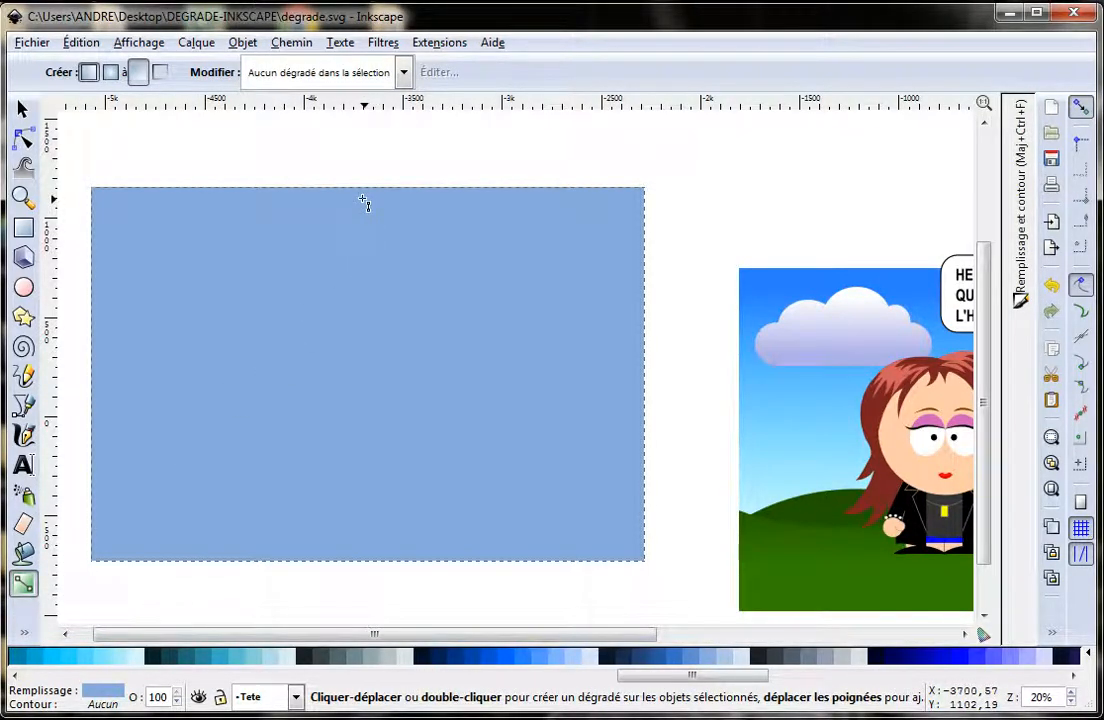
pyautogui.press('ctrl')
pyautogui.moveTo(363, 199); pyautogui.dragTo(364, 496)
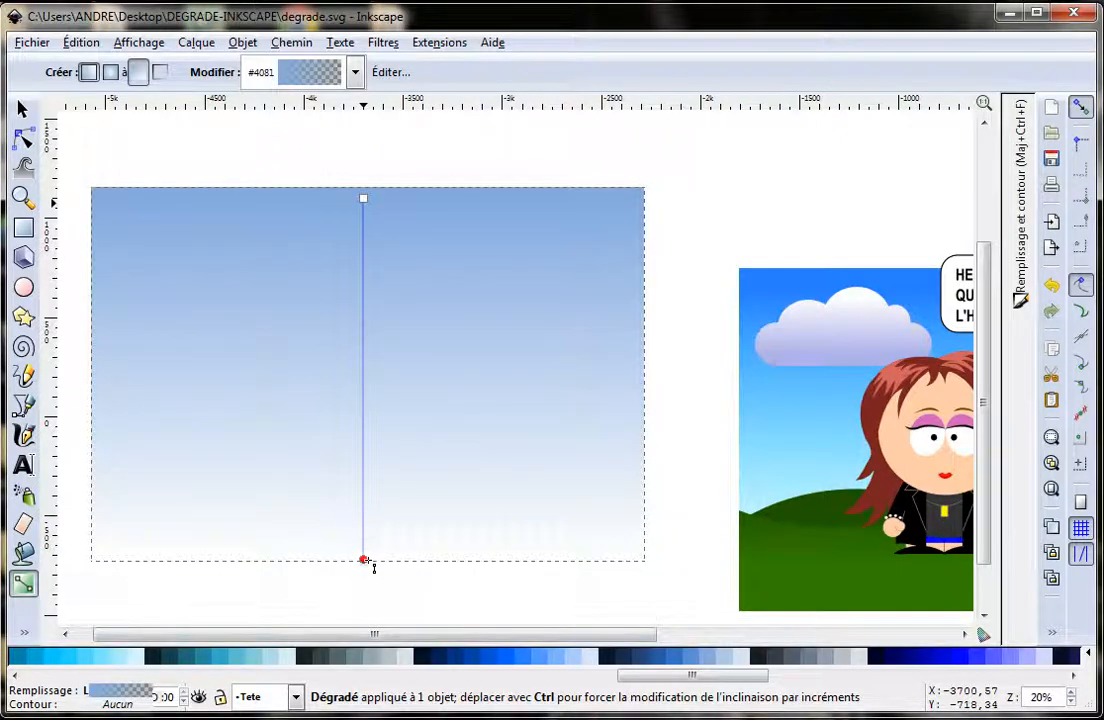
pyautogui.moveTo(365, 562)
pyautogui.mouseDown()
pyautogui.moveTo(363, 283)
pyautogui.moveTo(365, 599)
pyautogui.moveTo(365, 486)
pyautogui.moveTo(366, 563)
pyautogui.mouseUp()
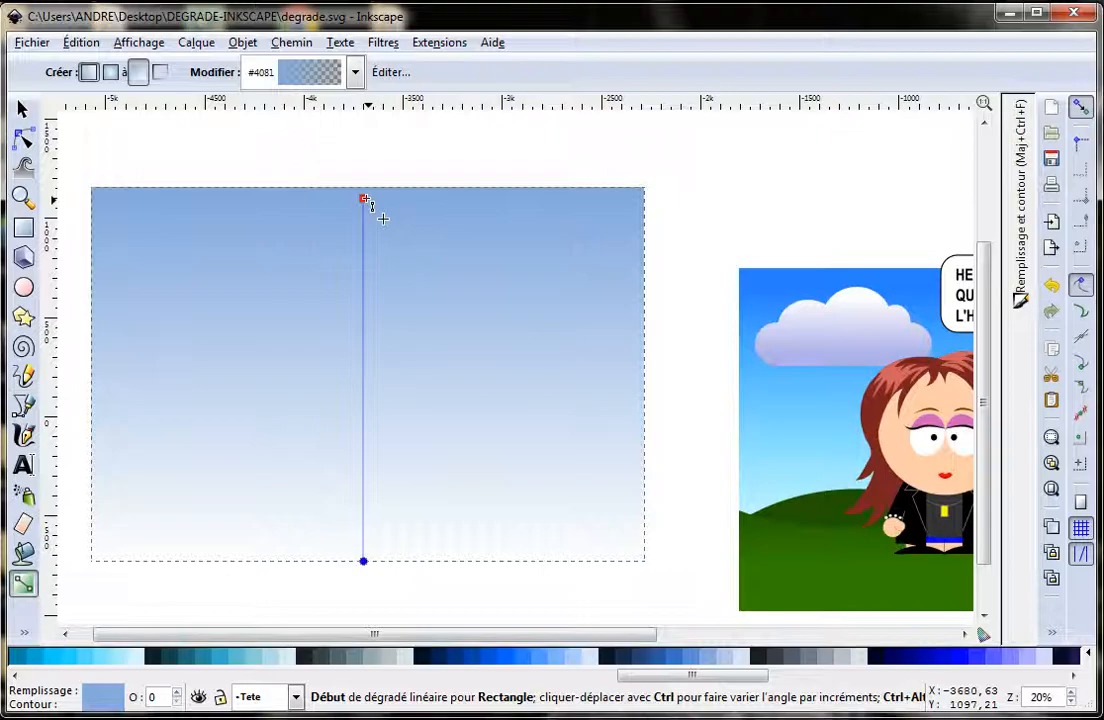
# Step: Try dark brown, dark olive, dark red and bright red as the colour of the gradient's bottom stop
pyautogui.click(364, 563)
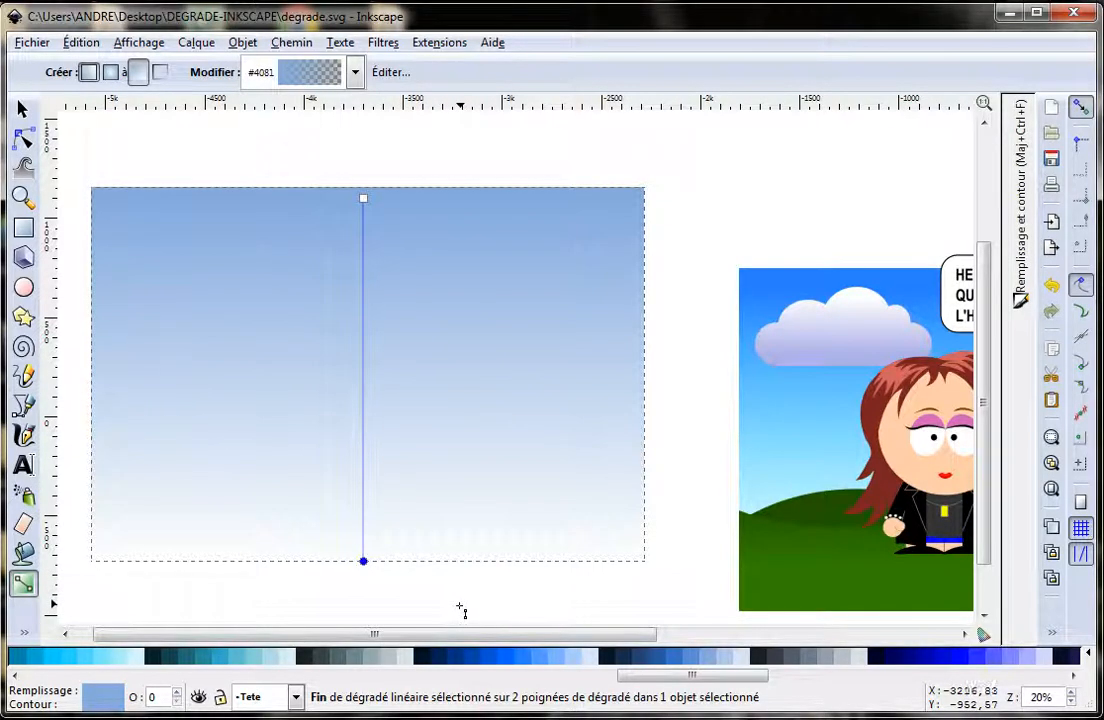
pyautogui.moveTo(630, 677); pyautogui.dragTo(172, 678)
pyautogui.click(187, 658)
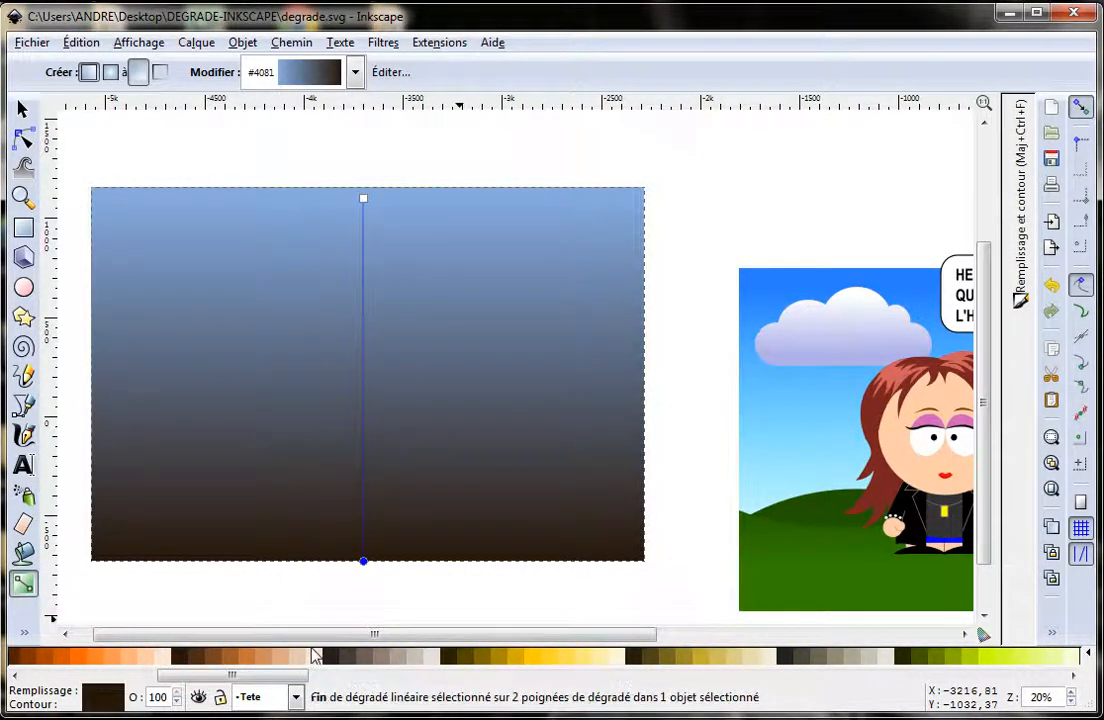
pyautogui.click(451, 658)
pyautogui.moveTo(291, 679); pyautogui.dragTo(155, 686)
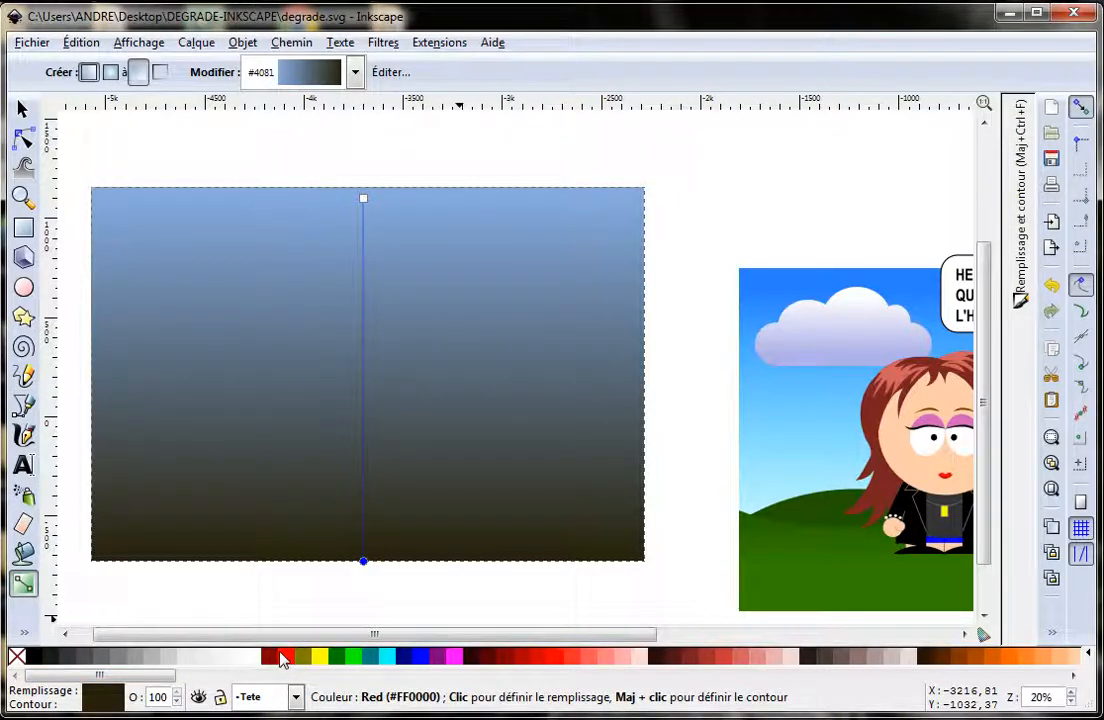
pyautogui.click(268, 657)
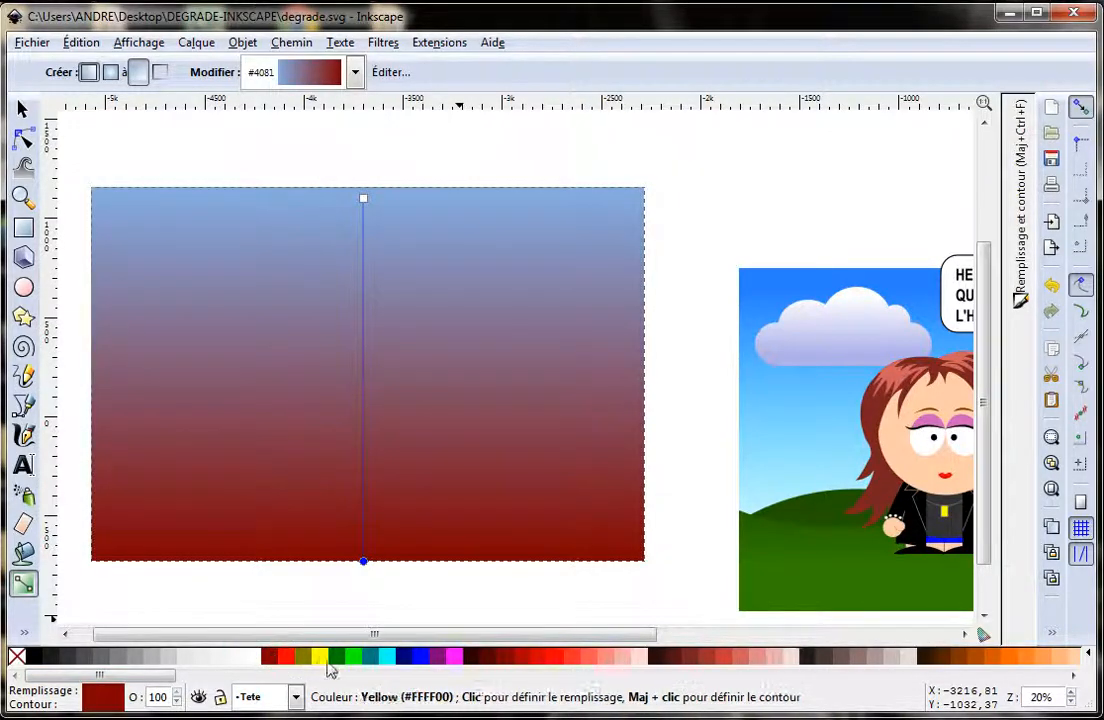
pyautogui.click(562, 659)
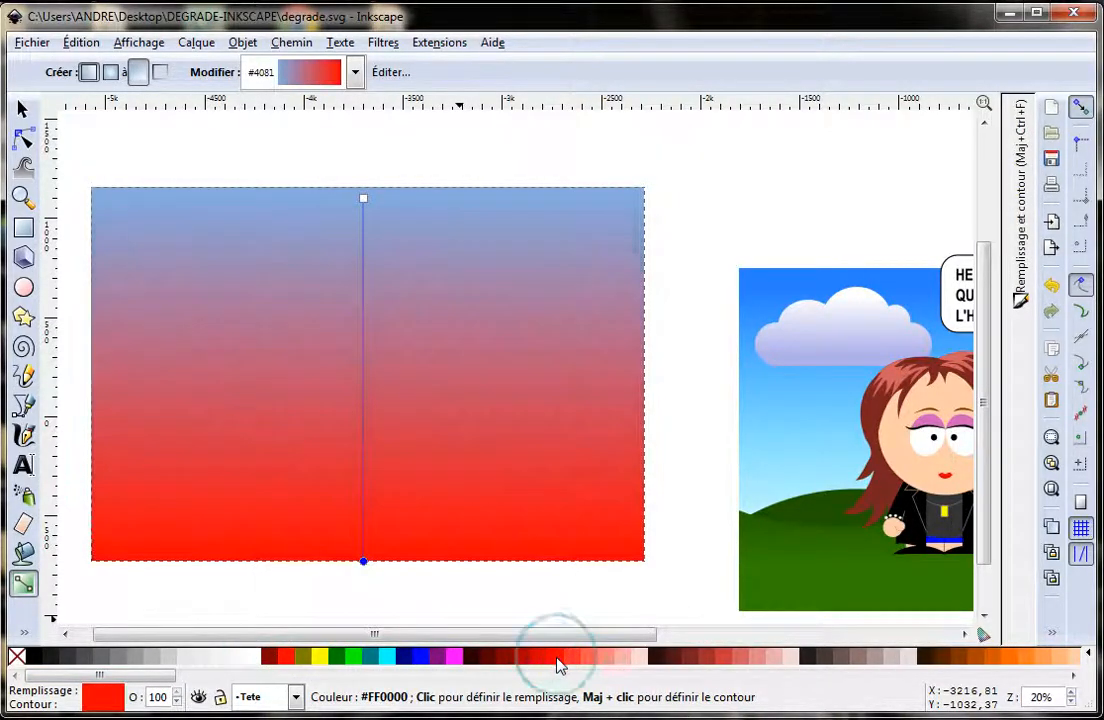
# Step: Try yellow, green and dark blue as the colour of the gradient's top stop
pyautogui.click(364, 199)
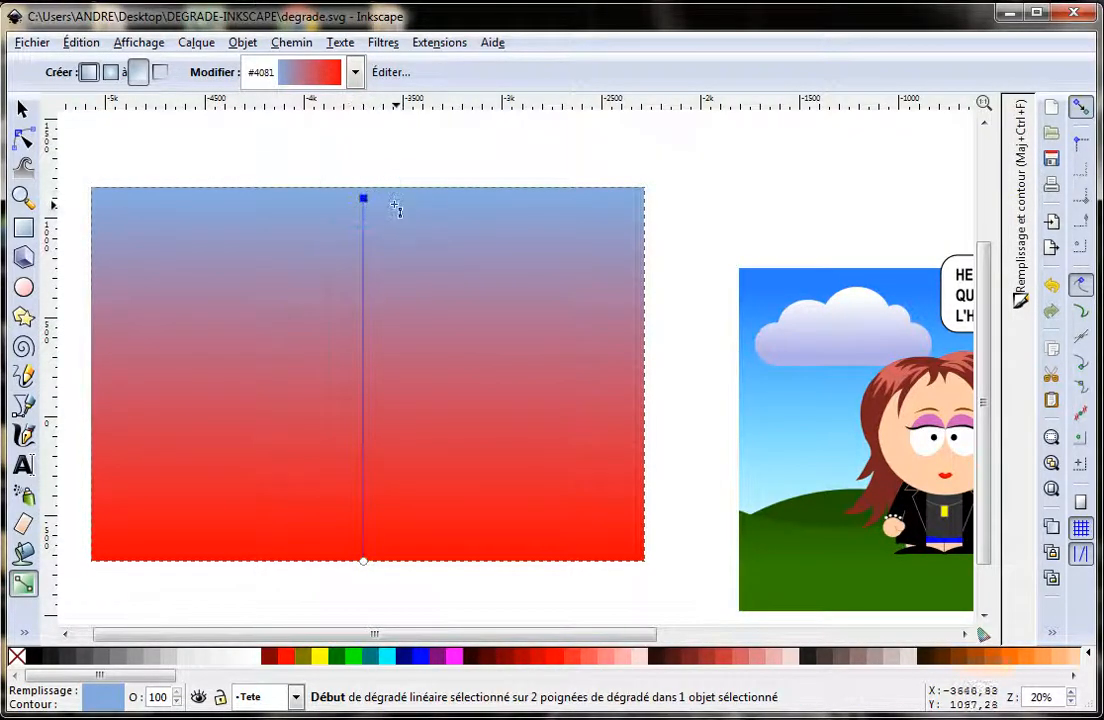
pyautogui.click(320, 657)
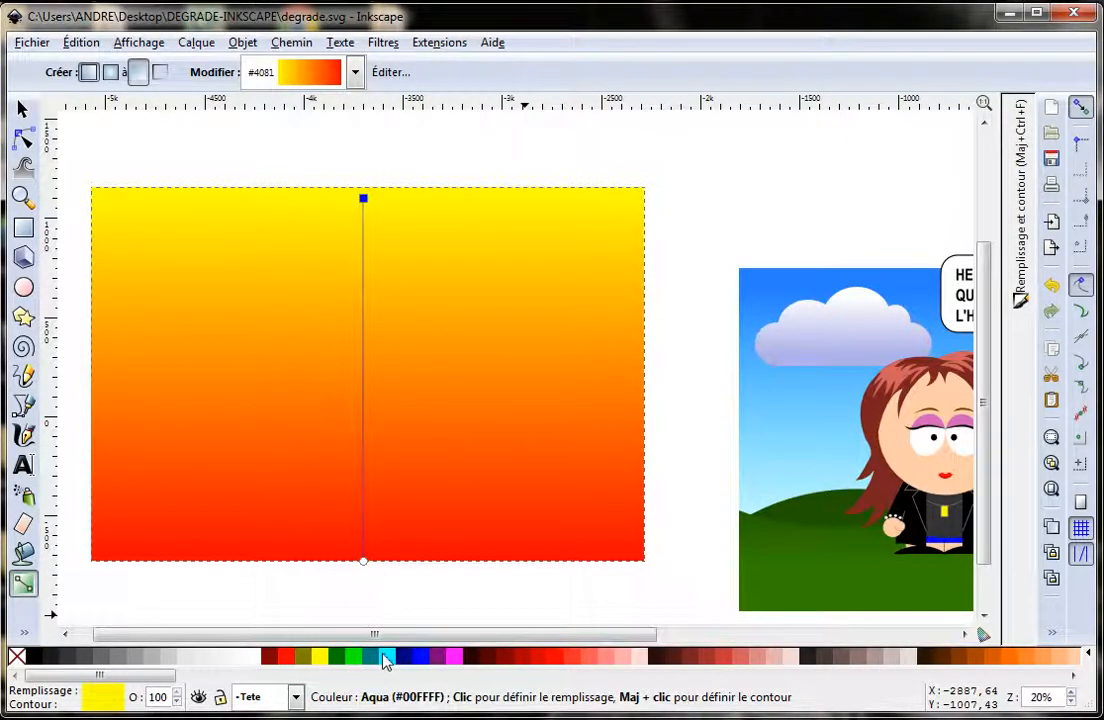
pyautogui.click(355, 658)
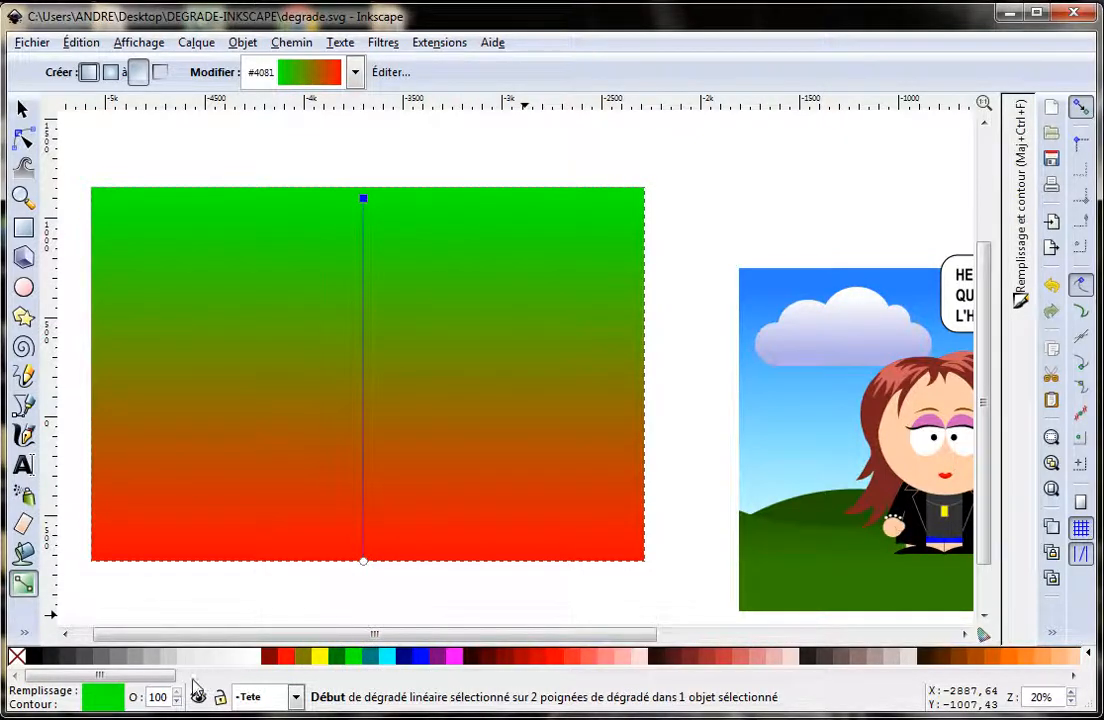
pyautogui.moveTo(117, 676); pyautogui.dragTo(687, 688)
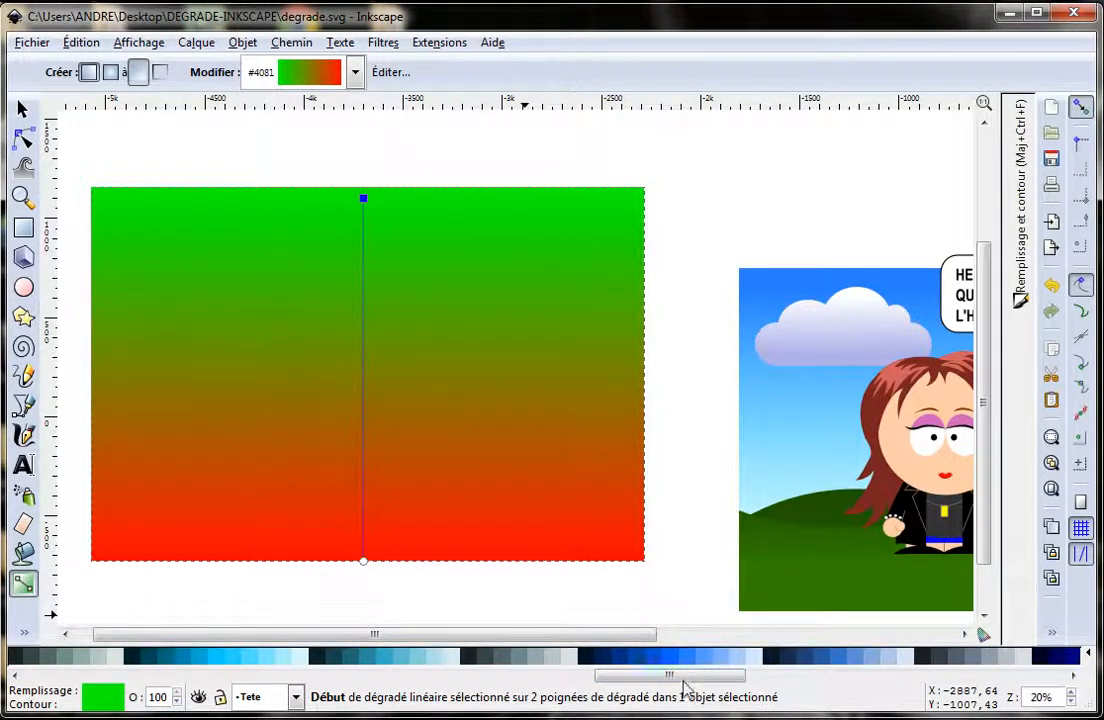
pyautogui.click(640, 663)
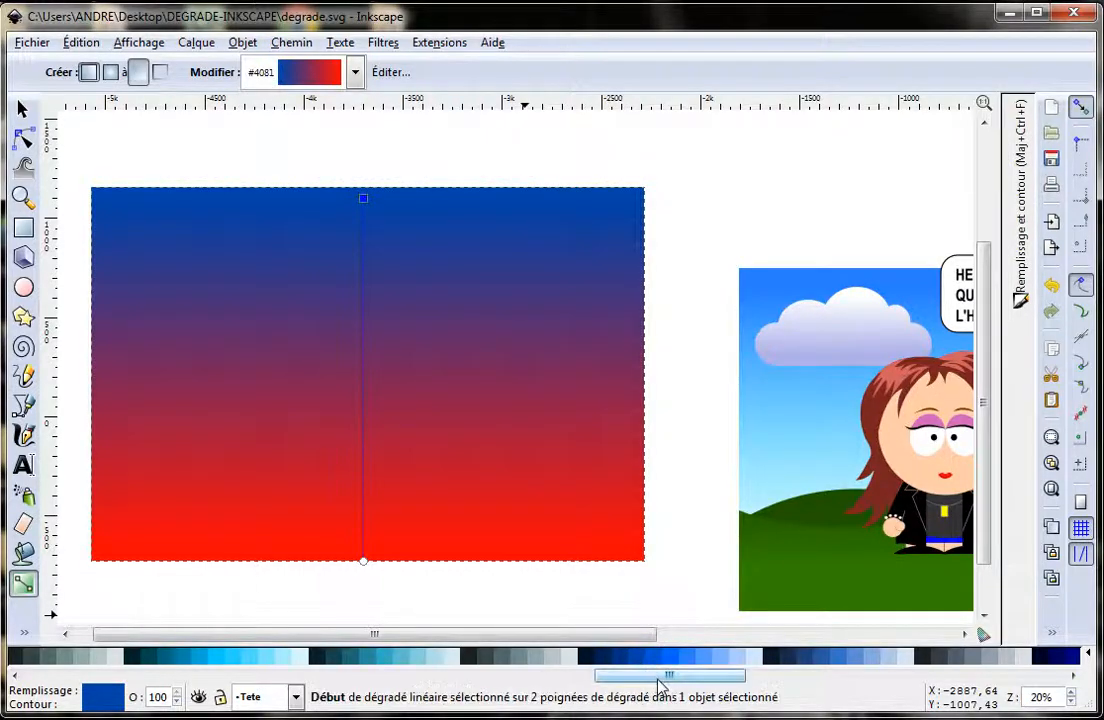
pyautogui.moveTo(667, 680)
pyautogui.mouseDown()
pyautogui.moveTo(620, 679)
pyautogui.moveTo(677, 680)
pyautogui.mouseUp()
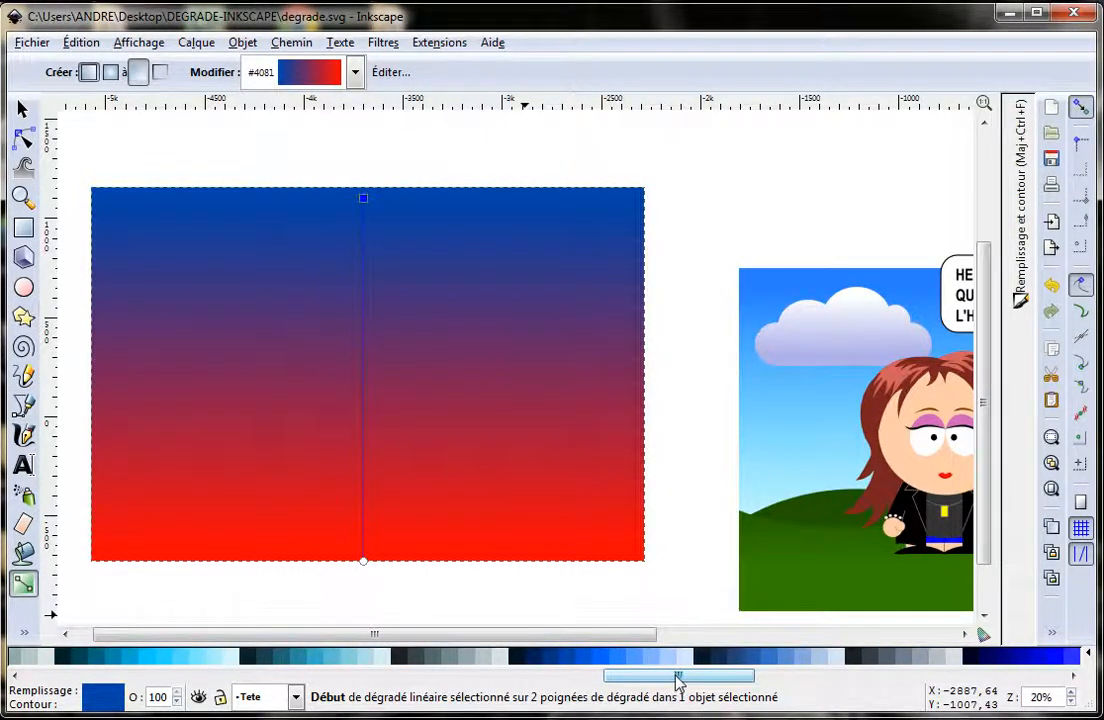
# Step: Set the gradient's bottom stop to Aqua (#00FFFF), trying #2A7FFF for comparison before returning to Aqua
pyautogui.click(363, 562)
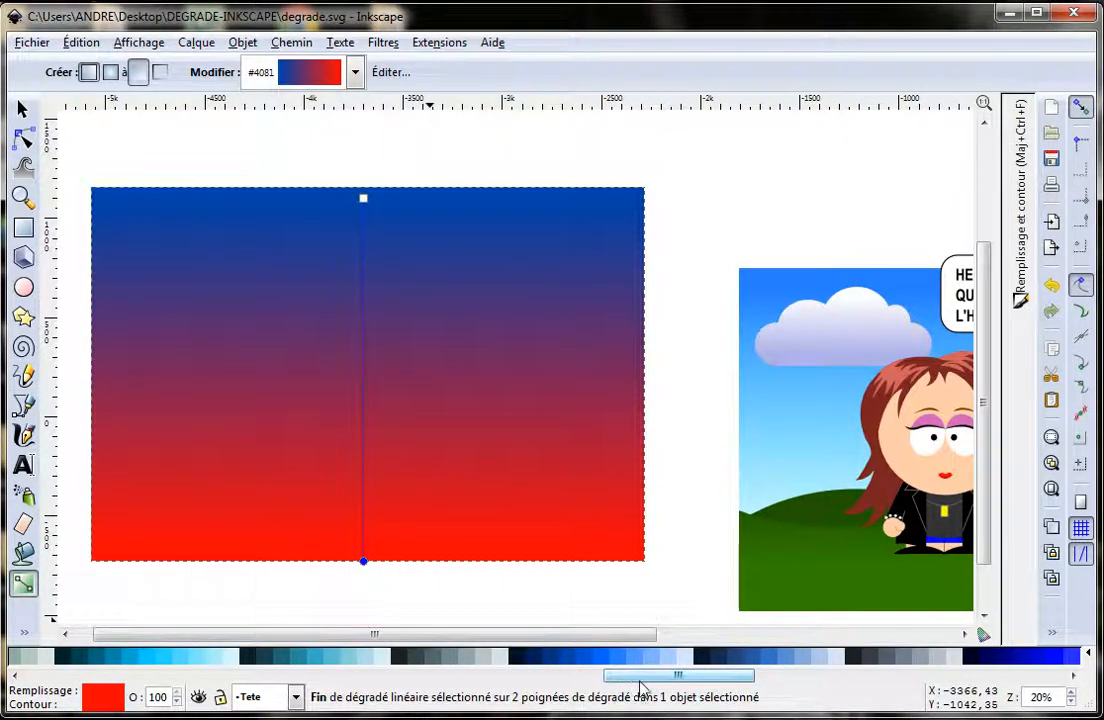
pyautogui.moveTo(641, 683); pyautogui.dragTo(74, 680)
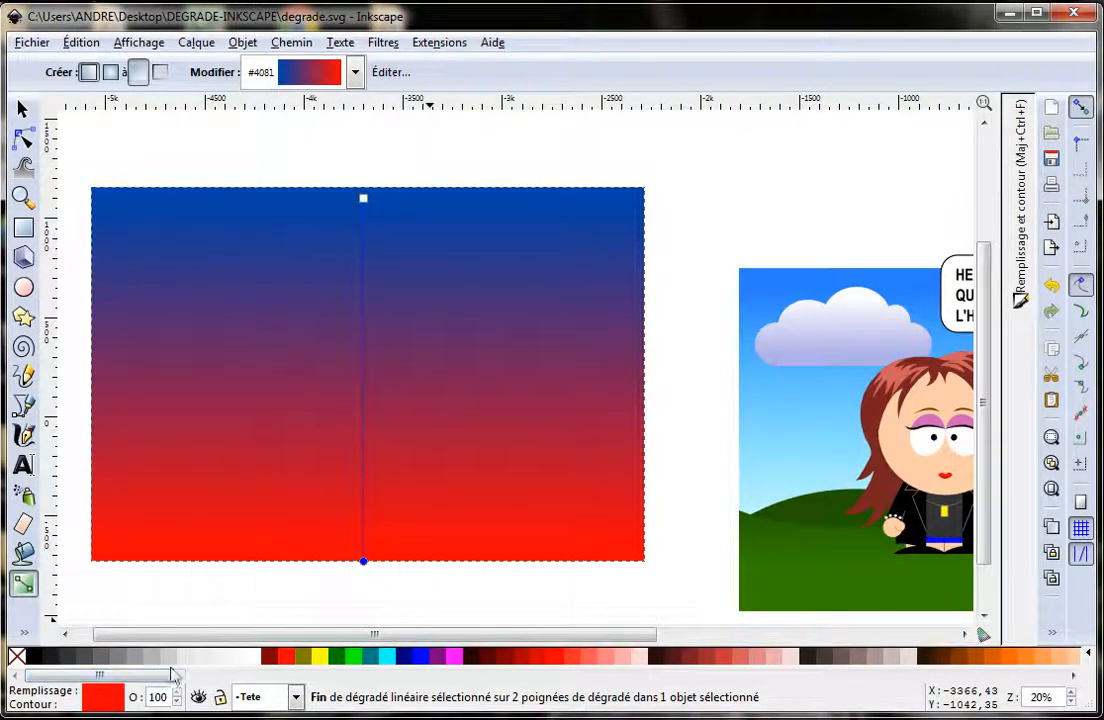
pyautogui.click(388, 657)
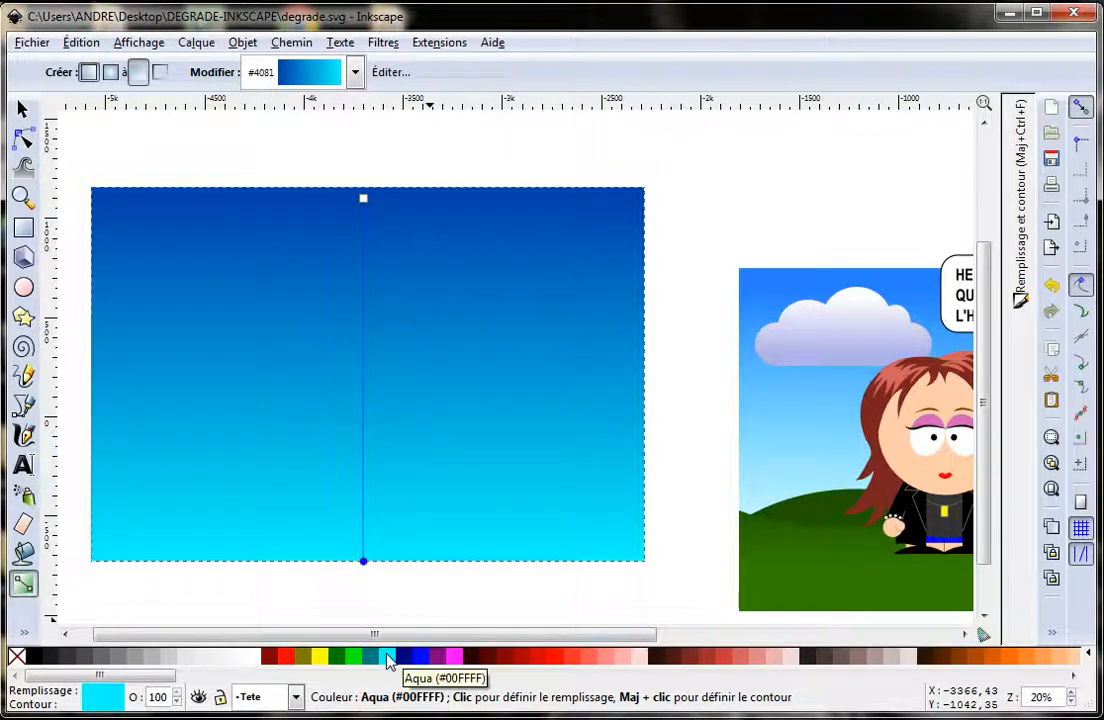
pyautogui.moveTo(136, 678); pyautogui.dragTo(710, 700)
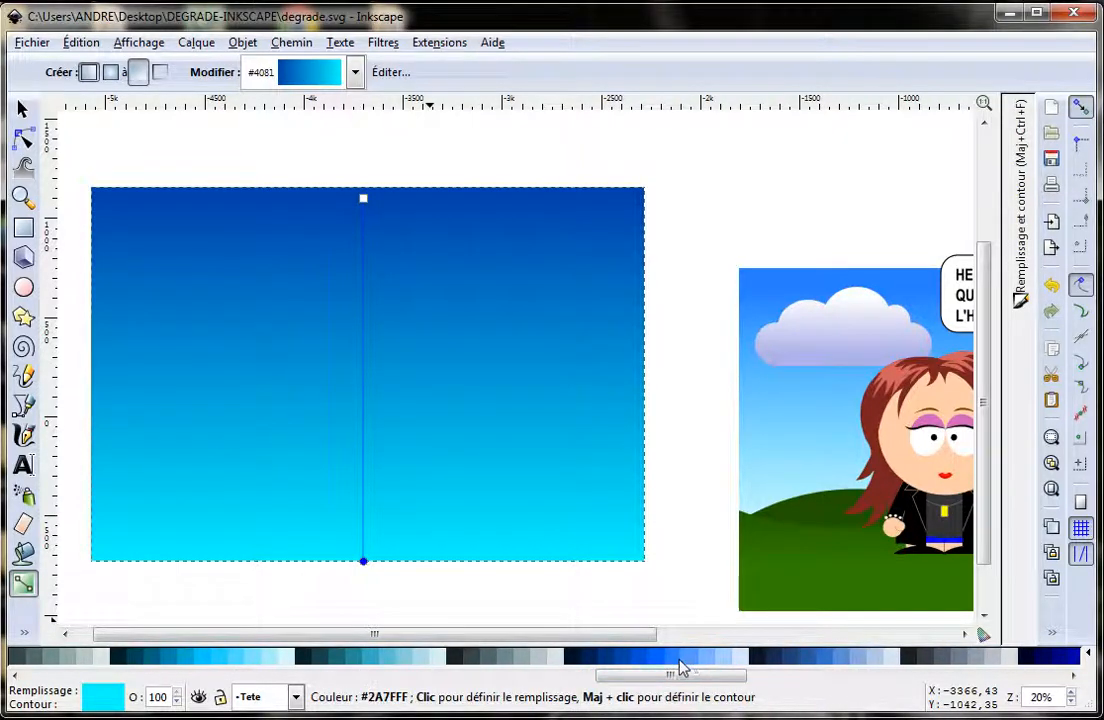
pyautogui.click(676, 663)
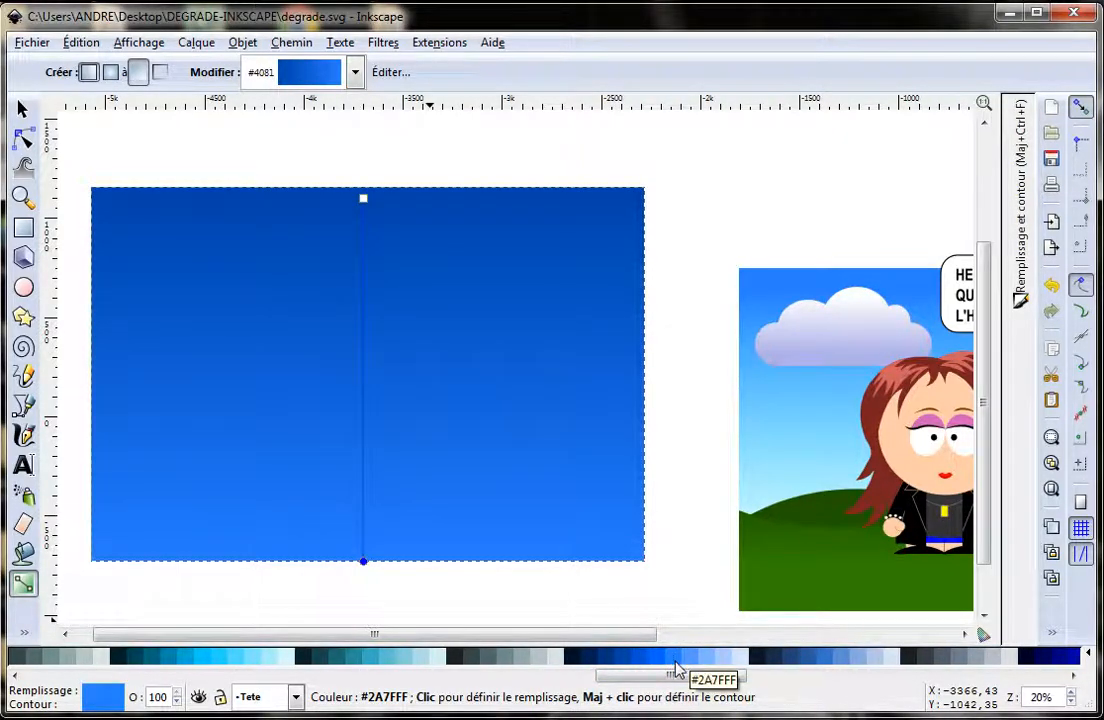
pyautogui.moveTo(674, 676); pyautogui.dragTo(100, 676)
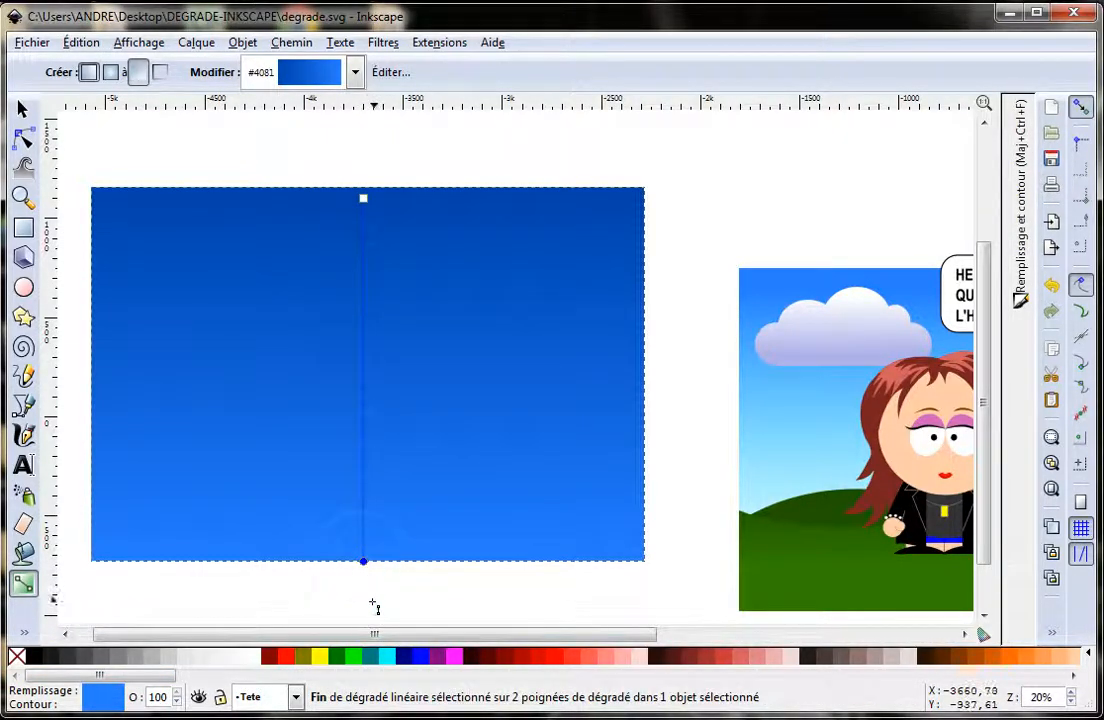
pyautogui.click(386, 656)
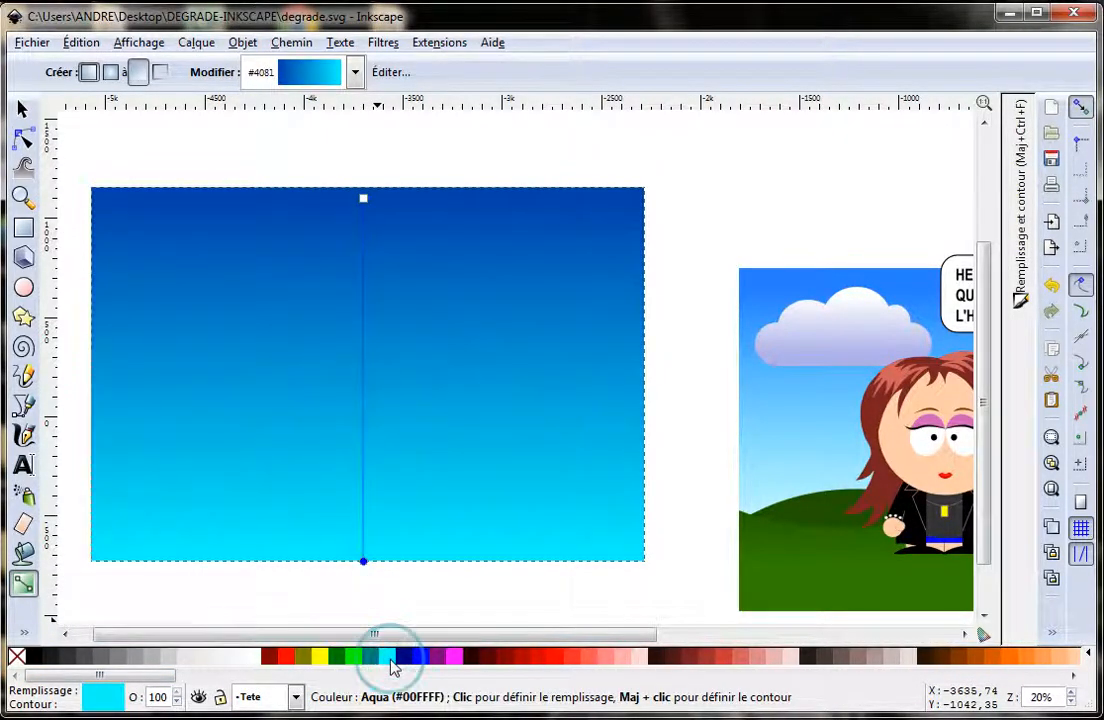
# Step: Set the gradient's top stop to the blue #0066FF
pyautogui.click(363, 198)
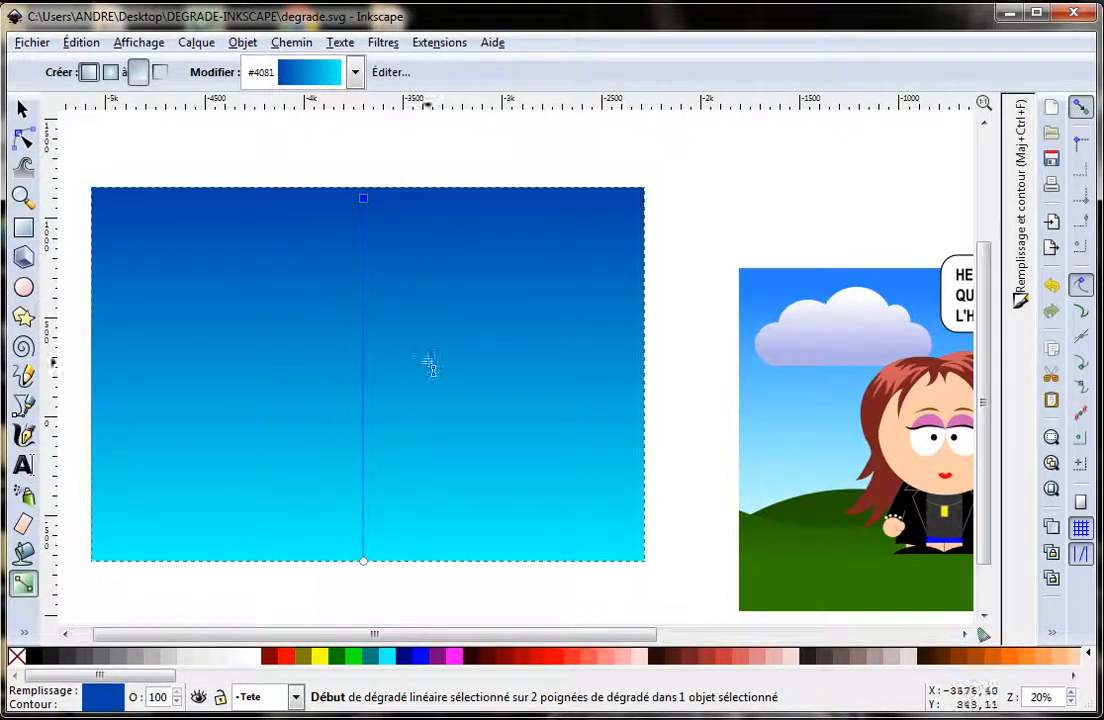
pyautogui.moveTo(165, 676); pyautogui.dragTo(738, 705)
pyautogui.click(647, 660)
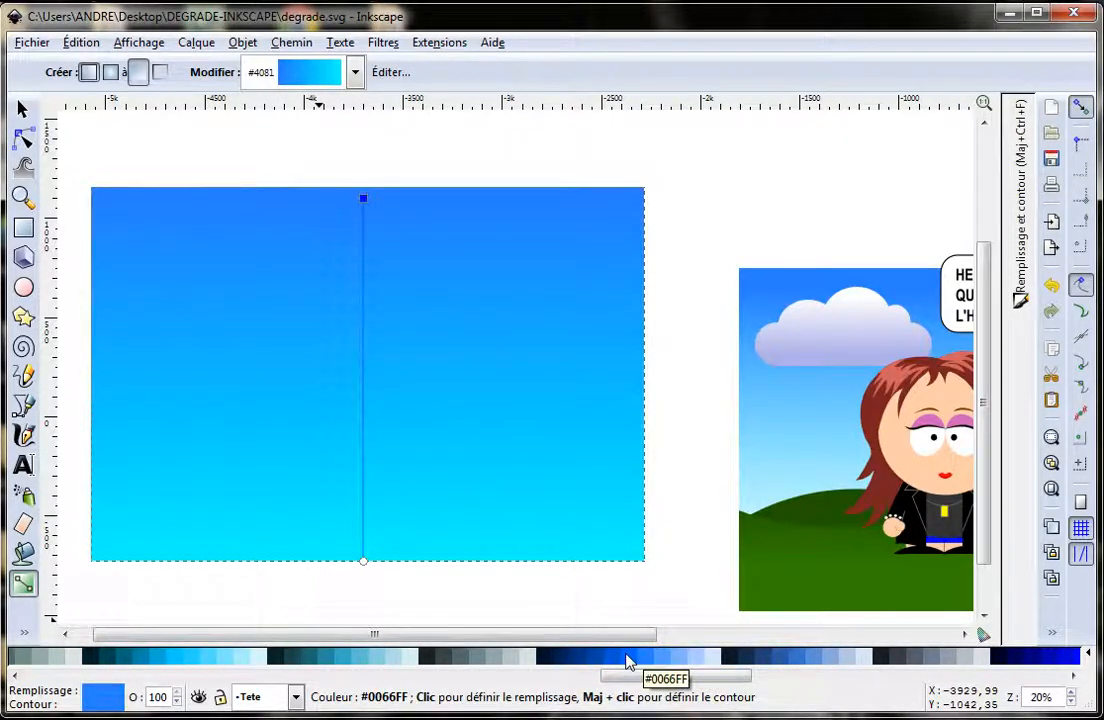
pyautogui.click(628, 660)
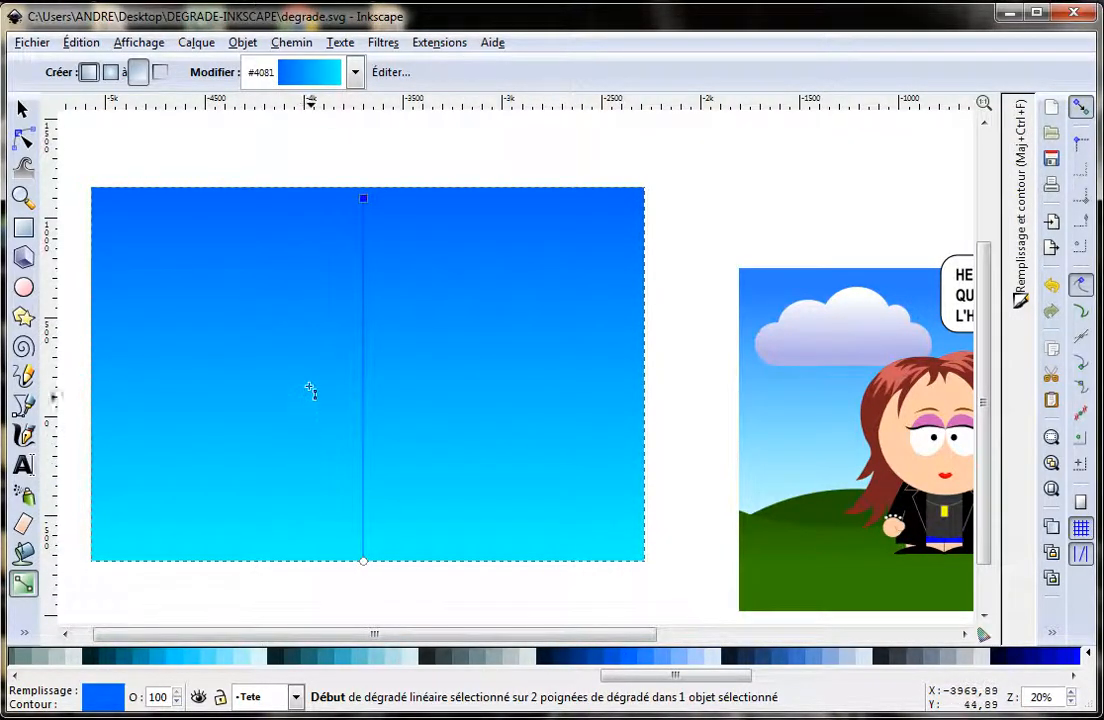
# Step: Draw a rectangle about 2788 by 638 px across the lower part of the sky and fill it with dark green
pyautogui.click(22, 108)
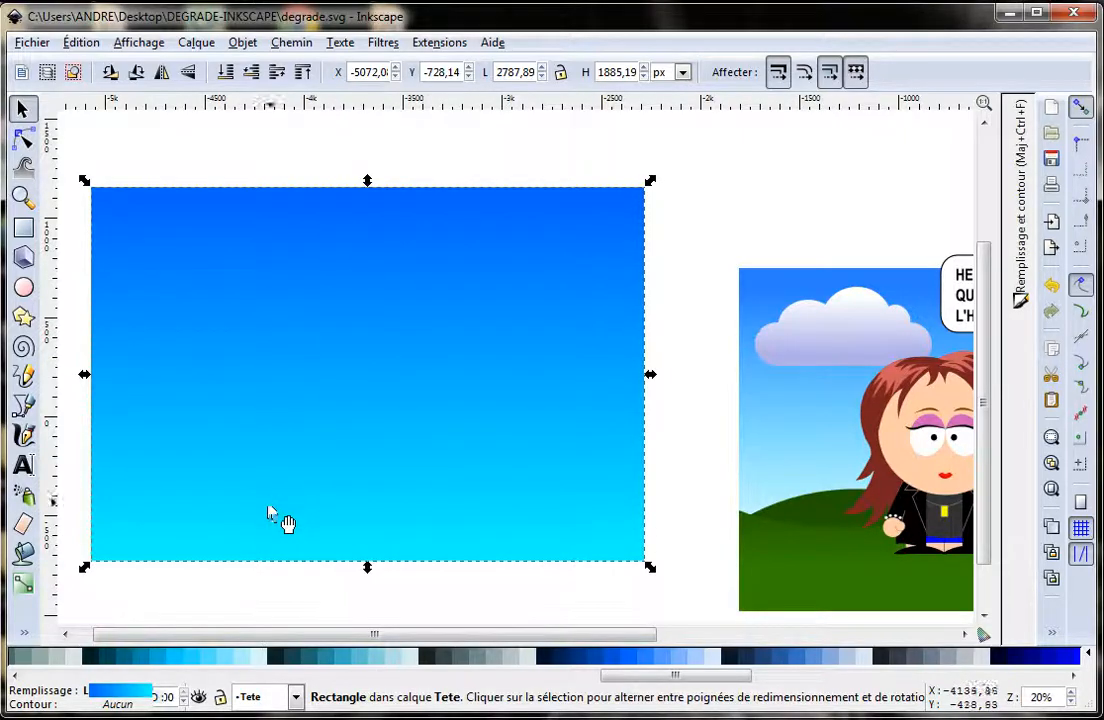
pyautogui.click(24, 228)
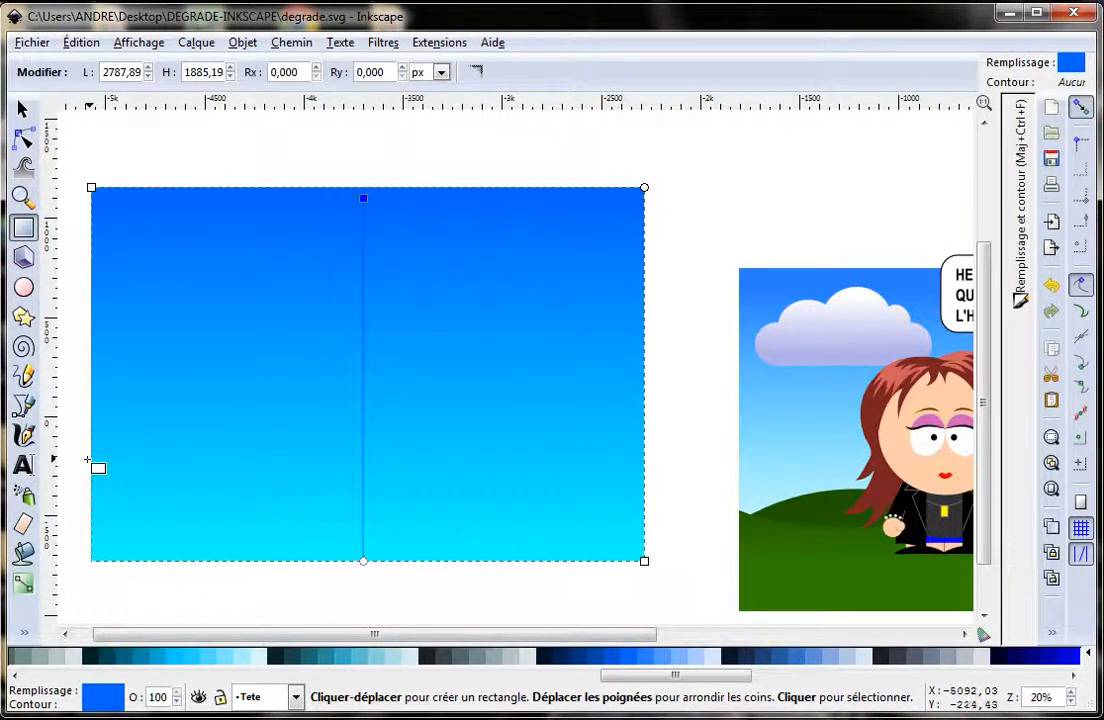
pyautogui.moveTo(91, 436); pyautogui.dragTo(644, 564)
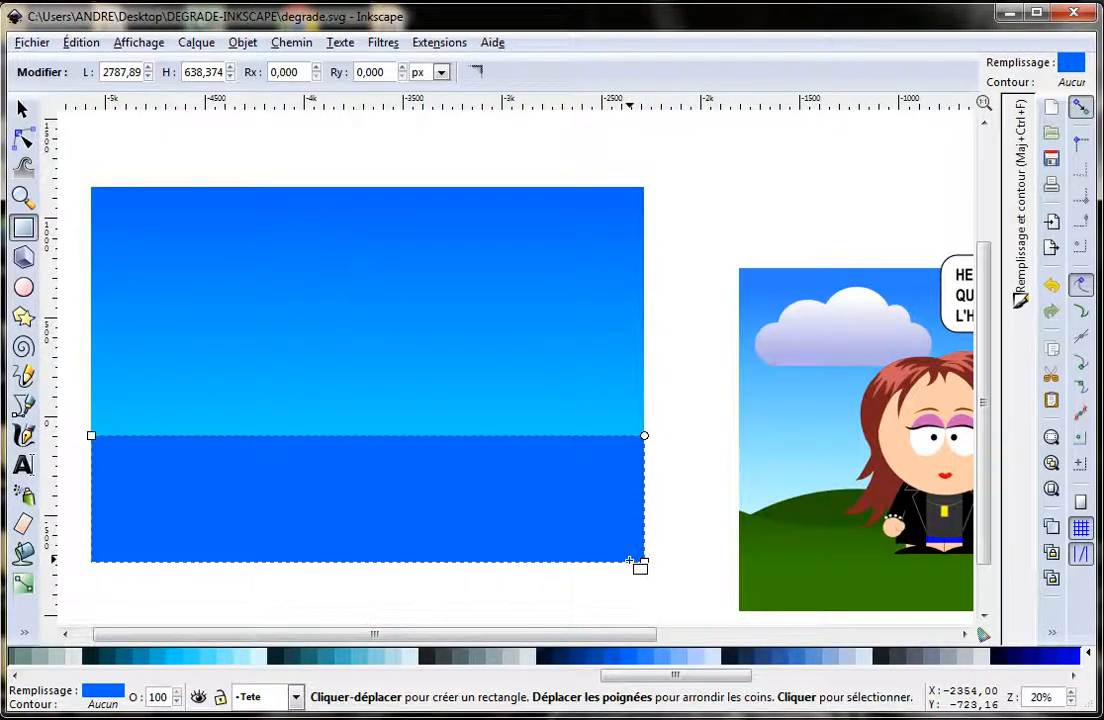
pyautogui.moveTo(665, 678); pyautogui.dragTo(70, 708)
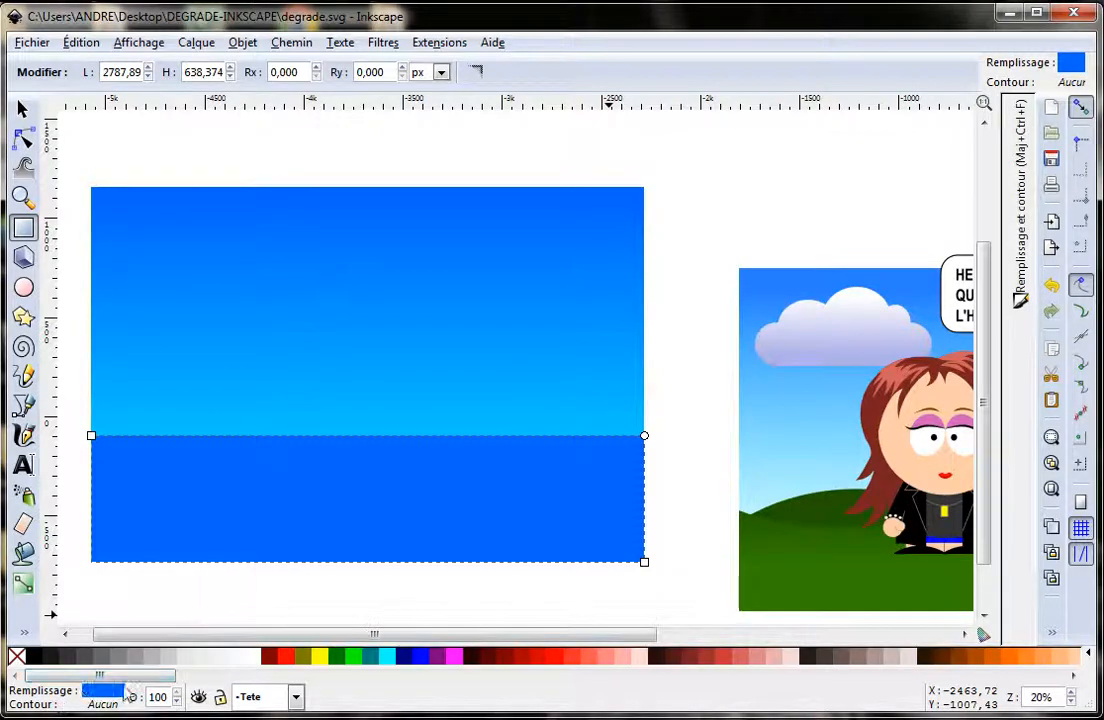
pyautogui.click(337, 657)
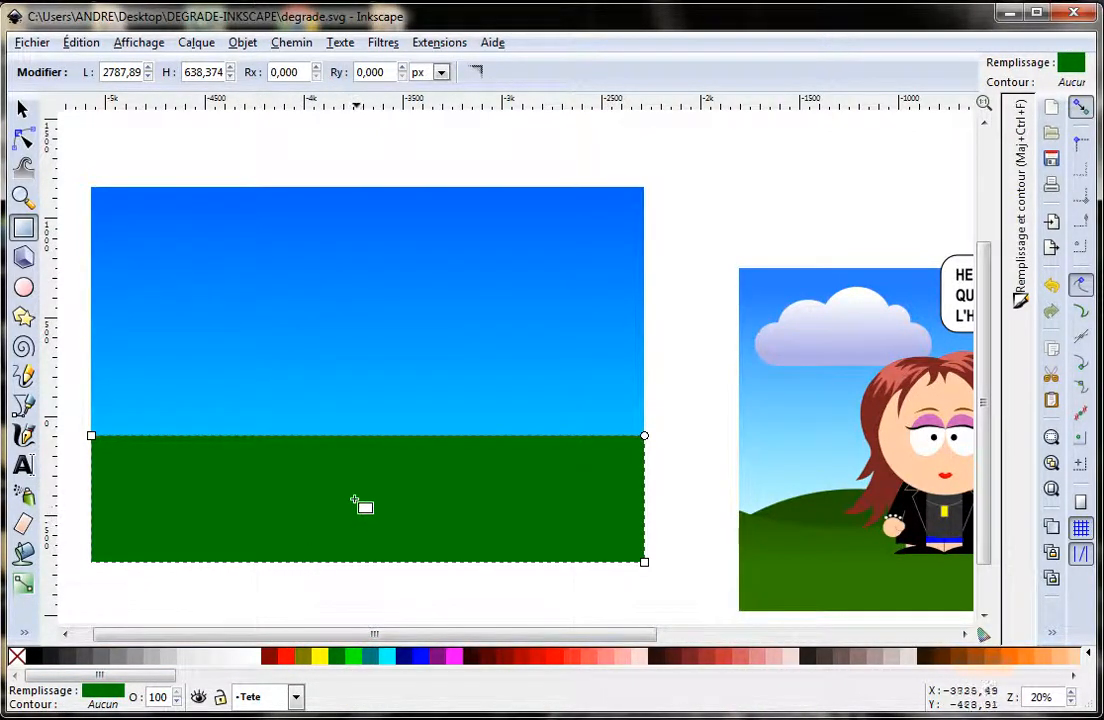
# Step: Apply a vertical linear gradient to the dark green ground rectangle, running from its upper edge to near its lower edge
pyautogui.click(24, 585)
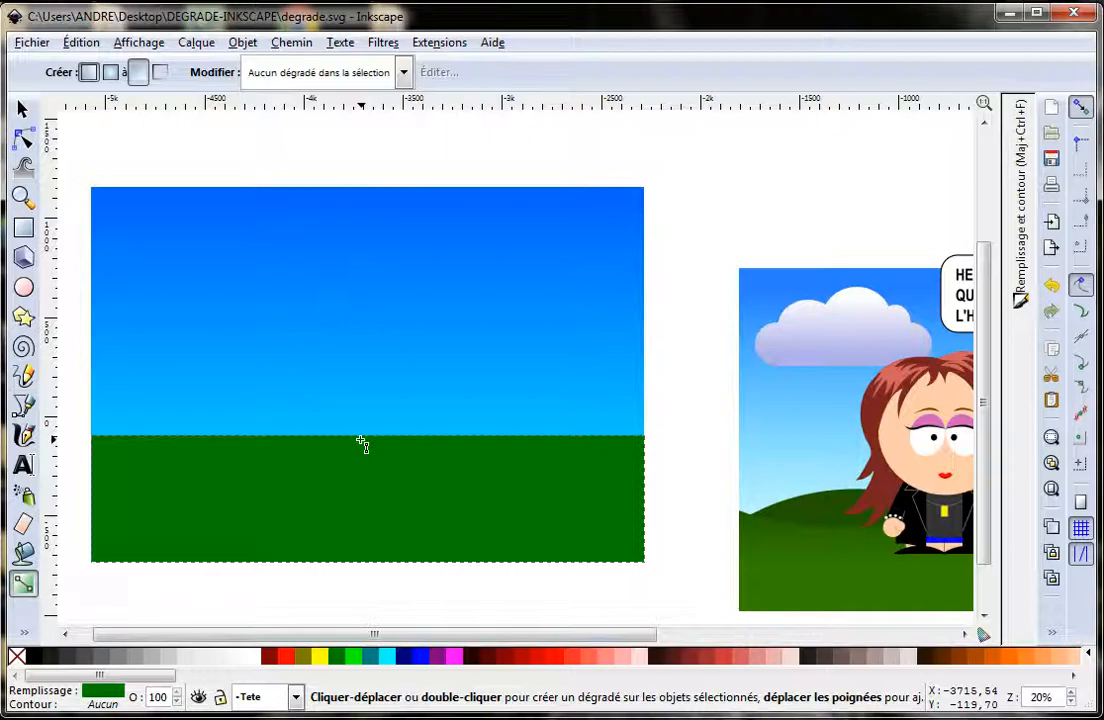
pyautogui.press('ctrl')
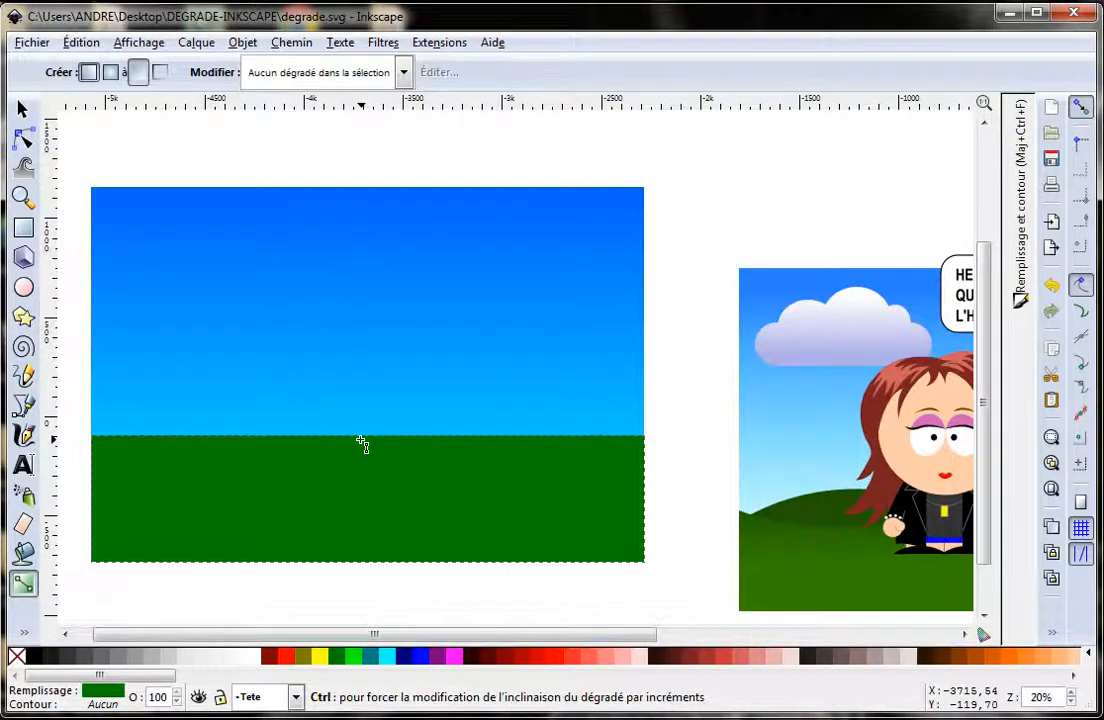
pyautogui.moveTo(361, 445); pyautogui.dragTo(361, 541)
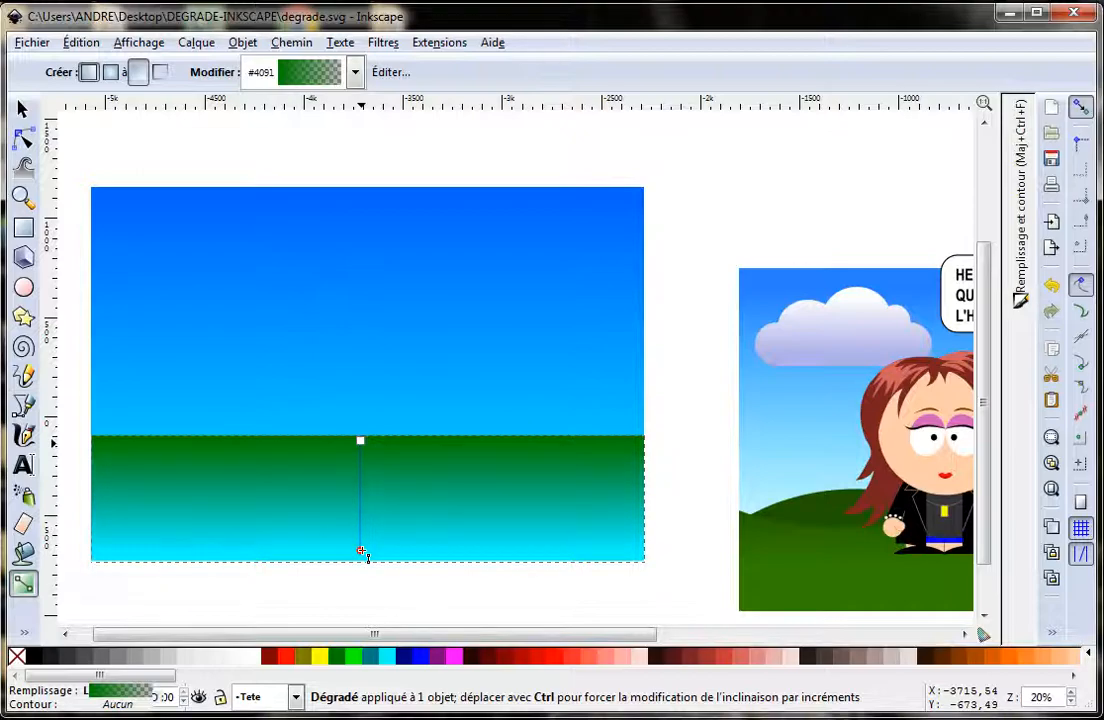
# Step: Set the ground gradient's bottom stop to the green #00D400, trying #71C837, #55D400 and #00AA00 for comparison
pyautogui.click(361, 552)
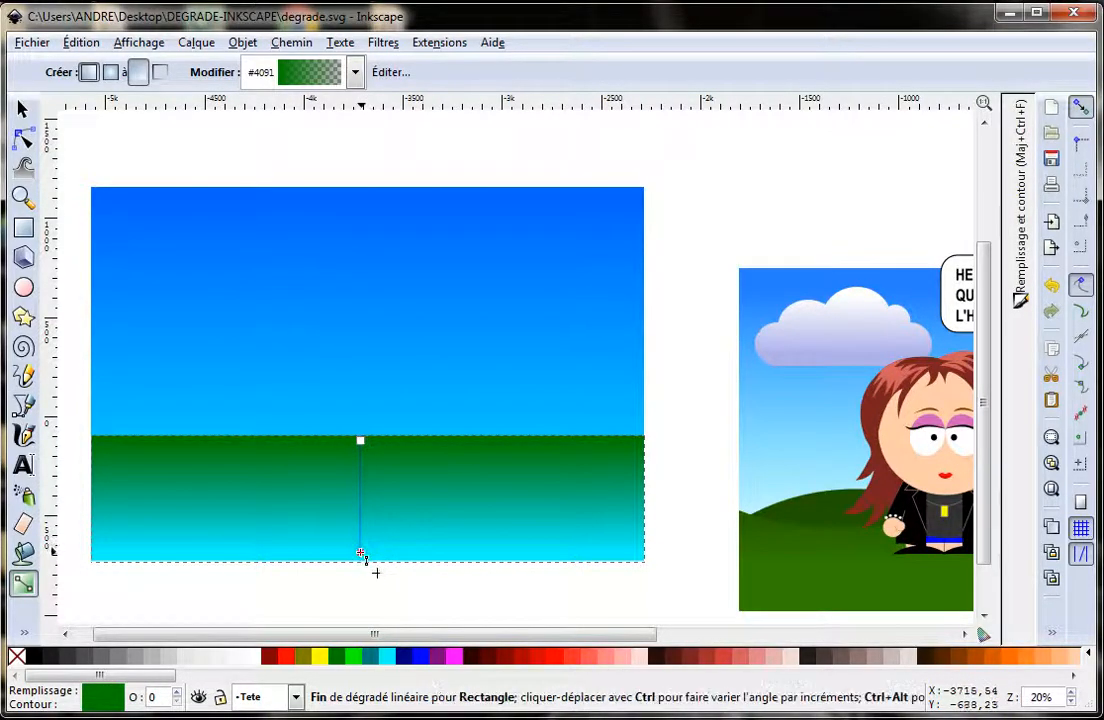
pyautogui.moveTo(160, 677); pyautogui.dragTo(437, 701)
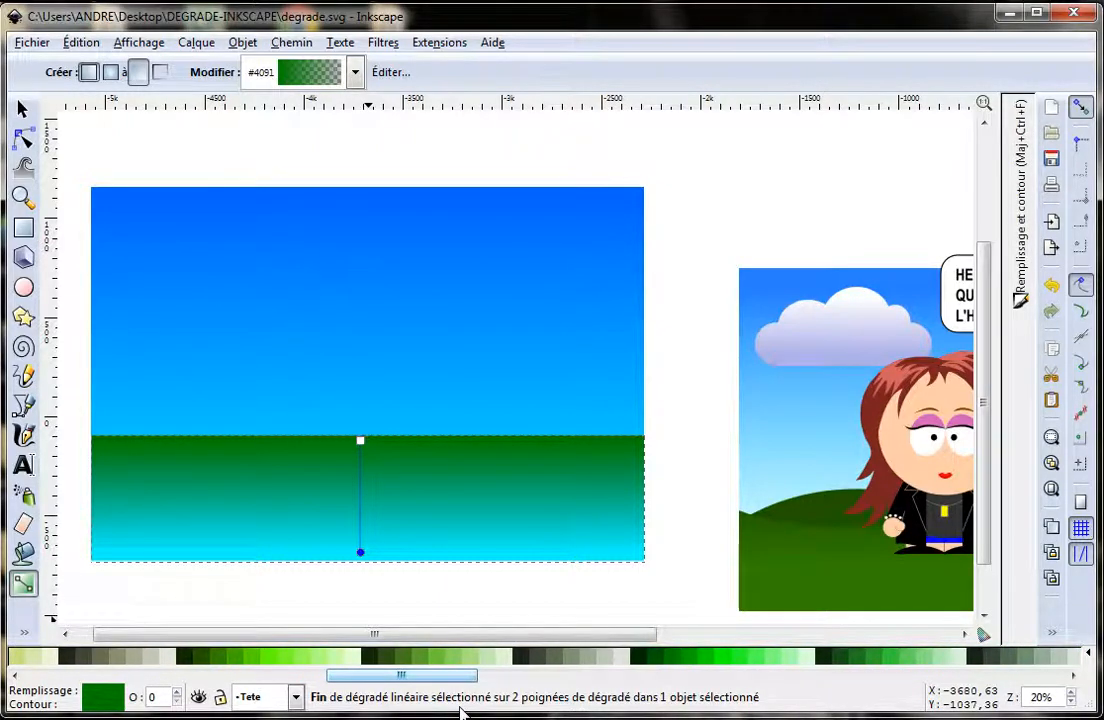
pyautogui.click(437, 662)
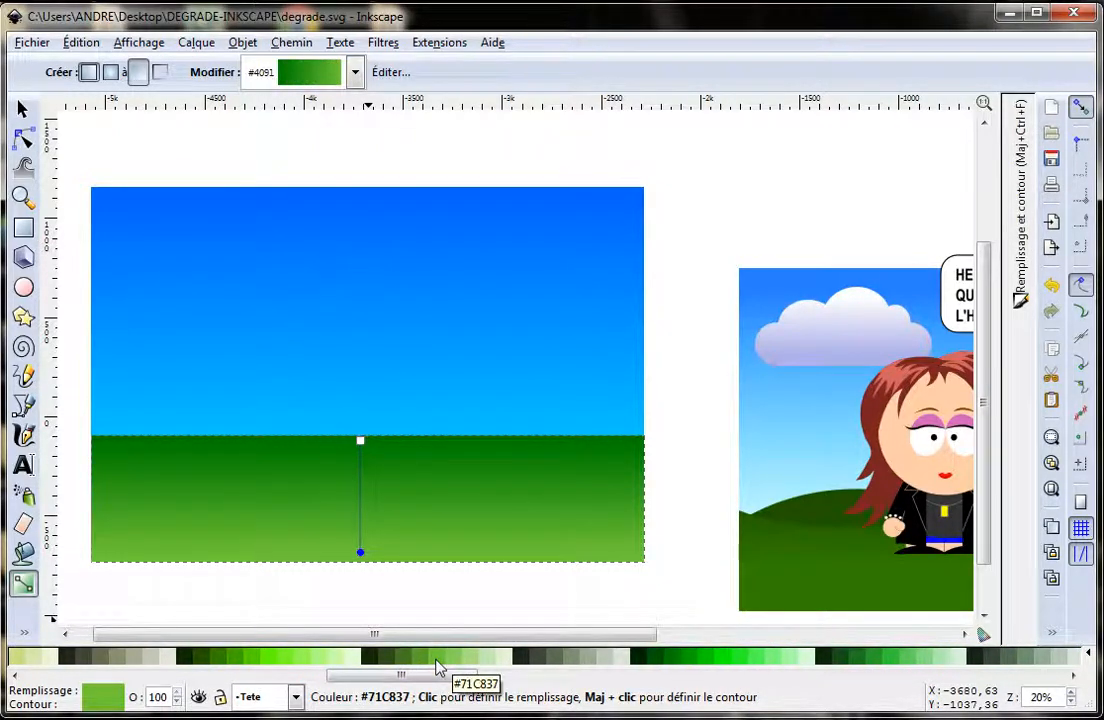
pyautogui.click(256, 662)
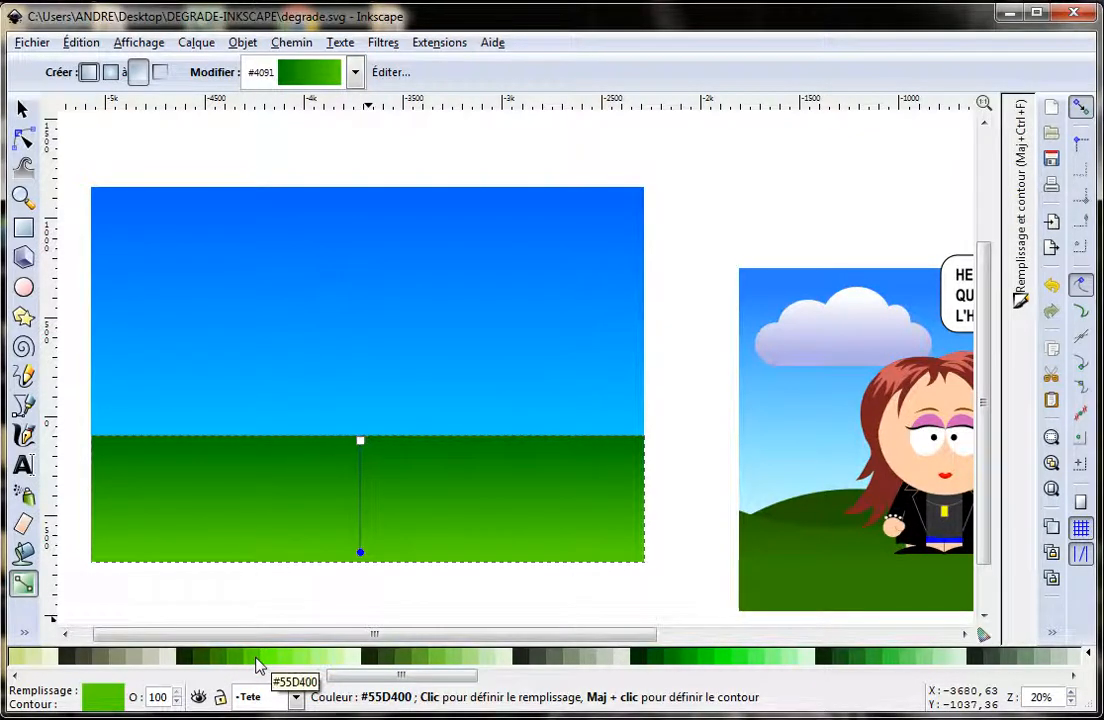
pyautogui.click(725, 664)
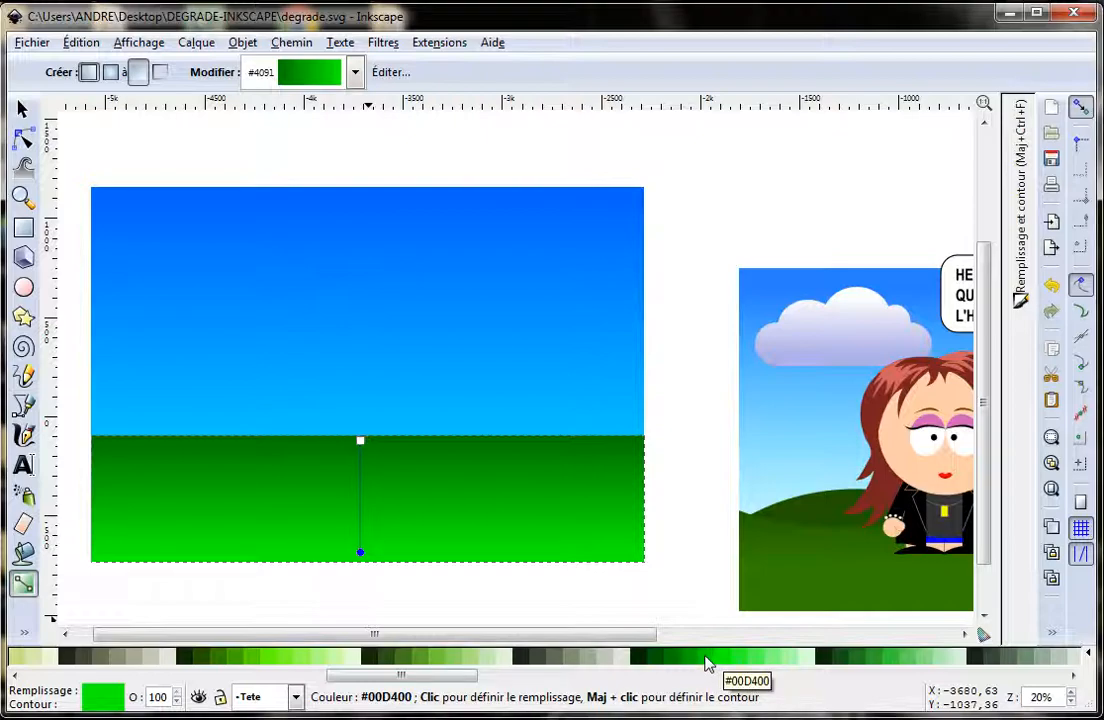
pyautogui.click(700, 664)
pyautogui.click(695, 664)
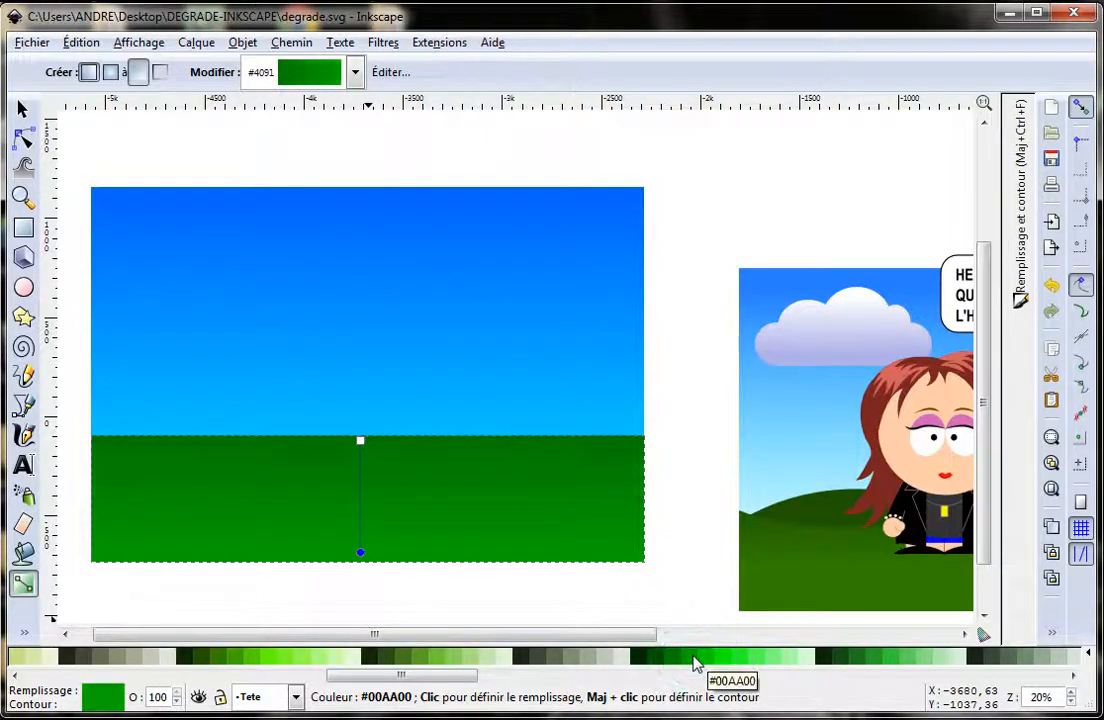
pyautogui.click(710, 664)
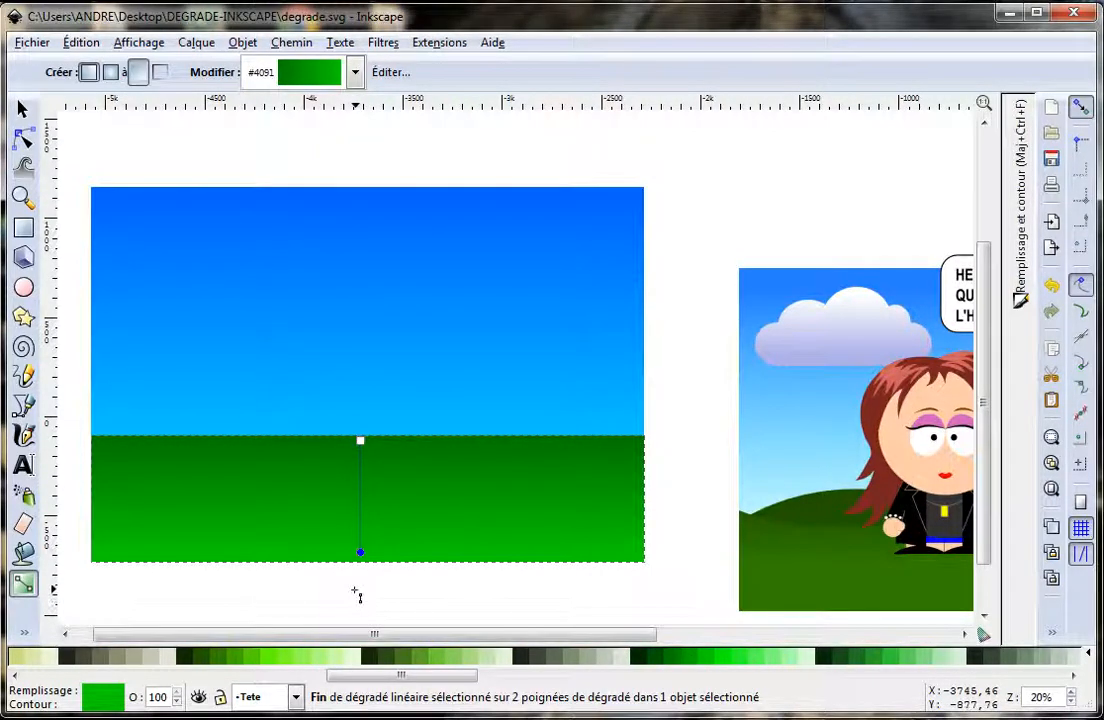
# Step: Convert the green ground rectangle to a path
pyautogui.click(22, 108)
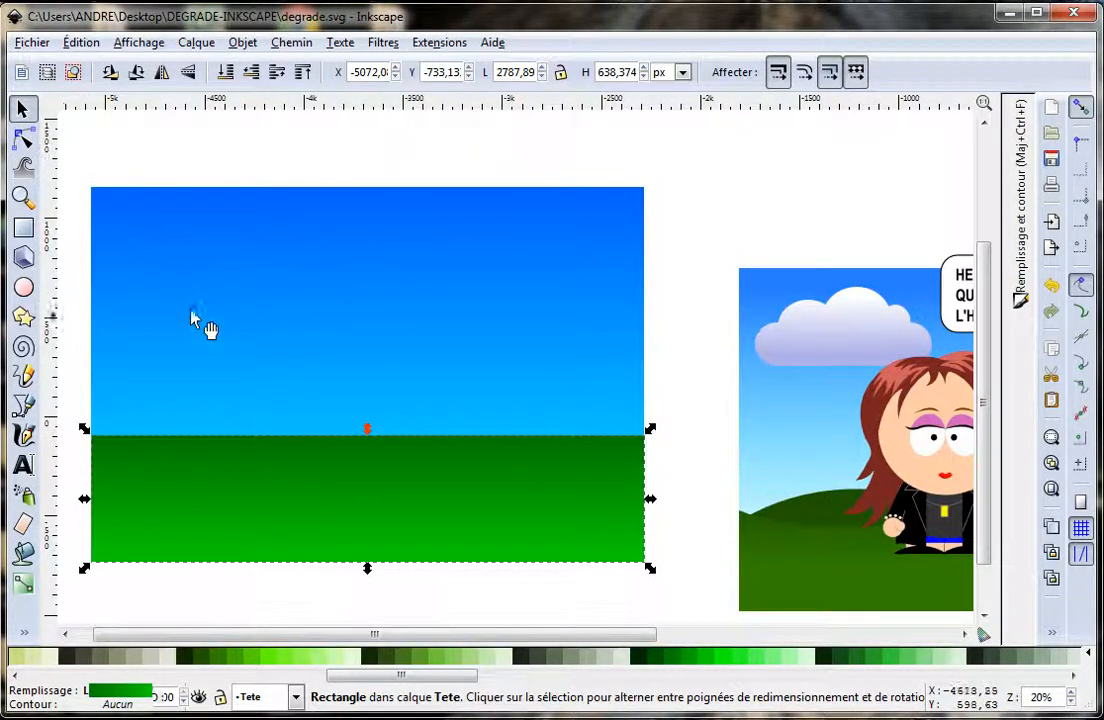
pyautogui.click(370, 507)
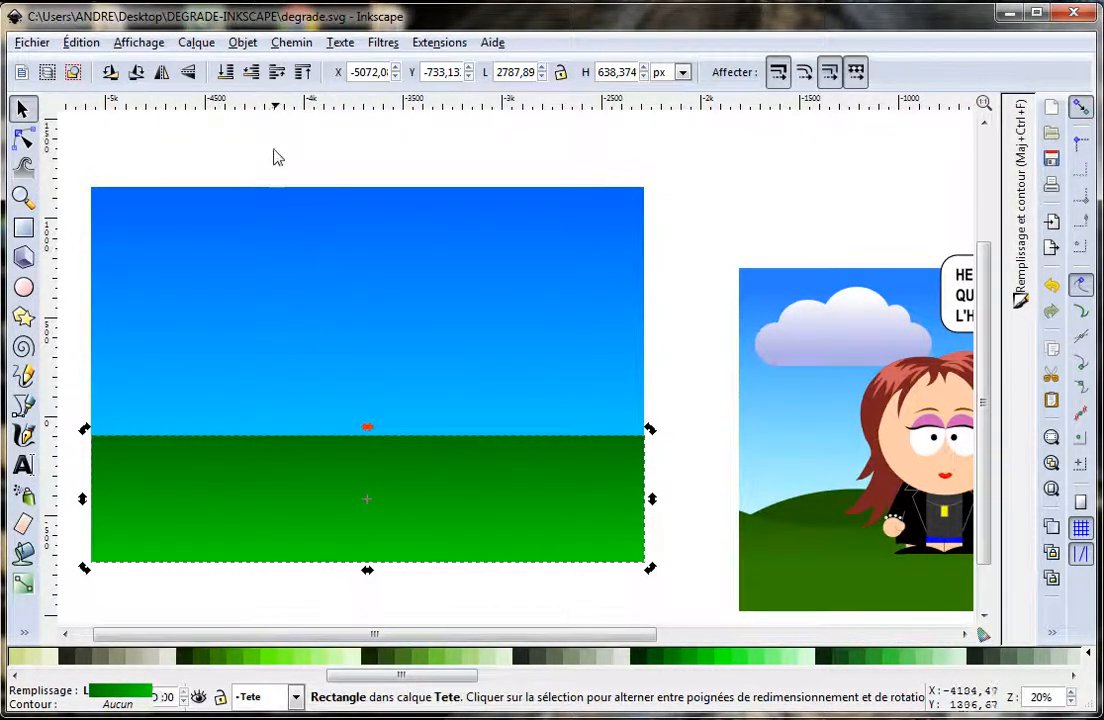
pyautogui.click(289, 47)
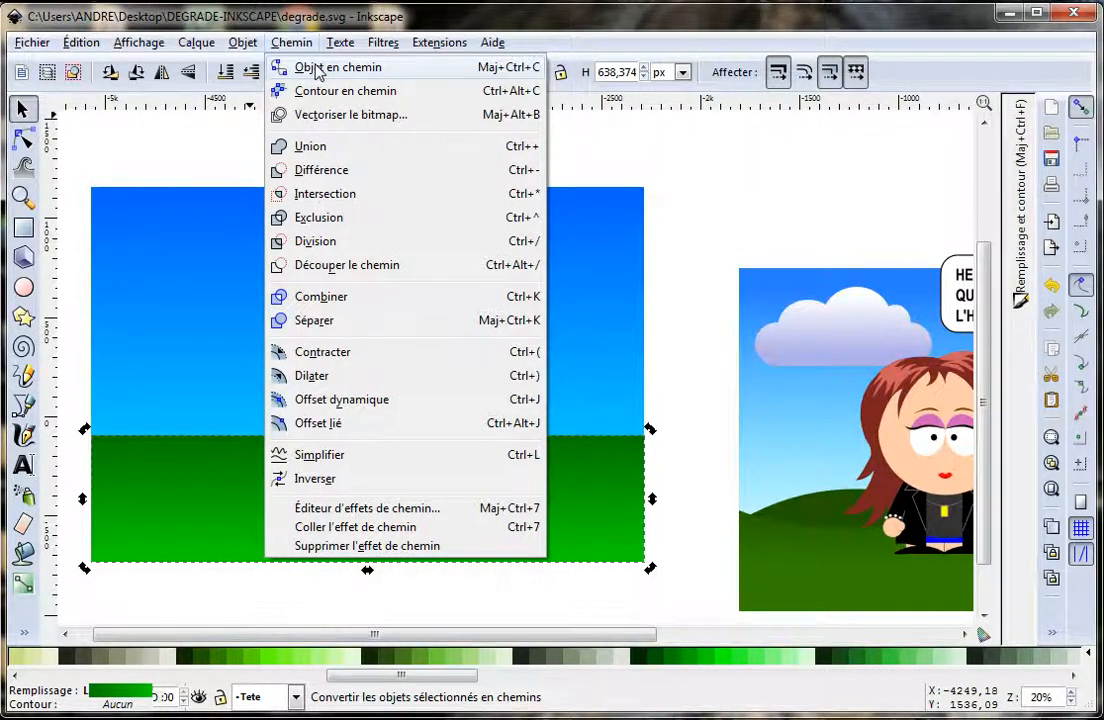
pyautogui.click(318, 70)
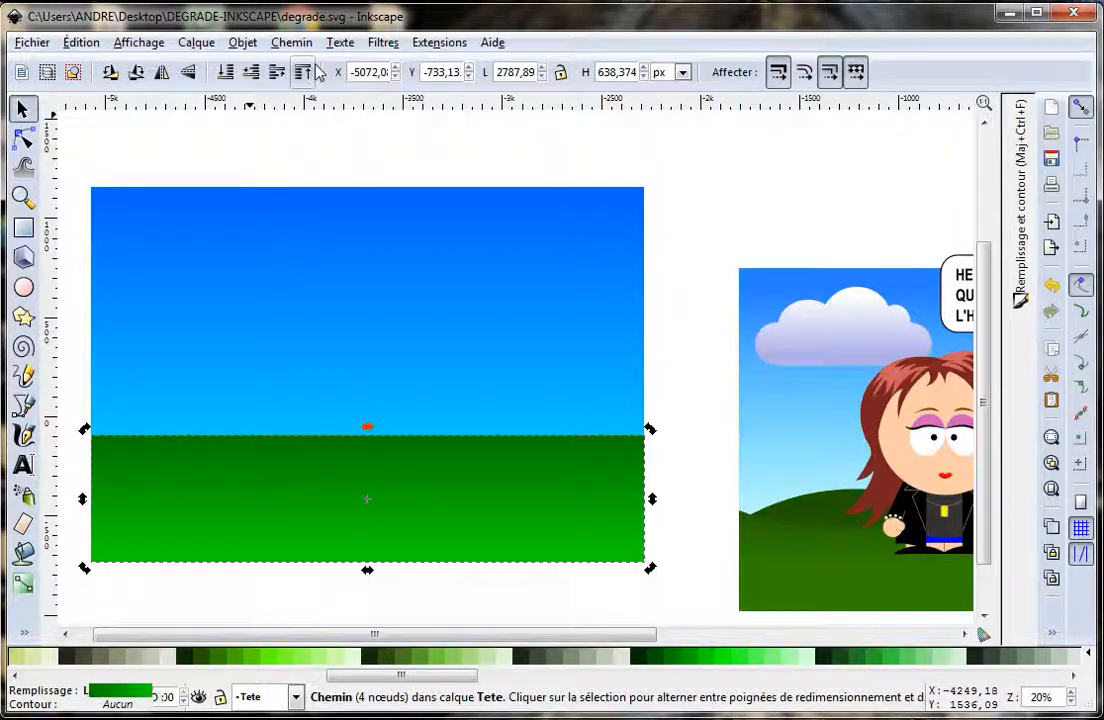
# Step: Bend the upper edge of the ground path into a wave, with a dip on the left and a hill on the right
pyautogui.click(25, 141)
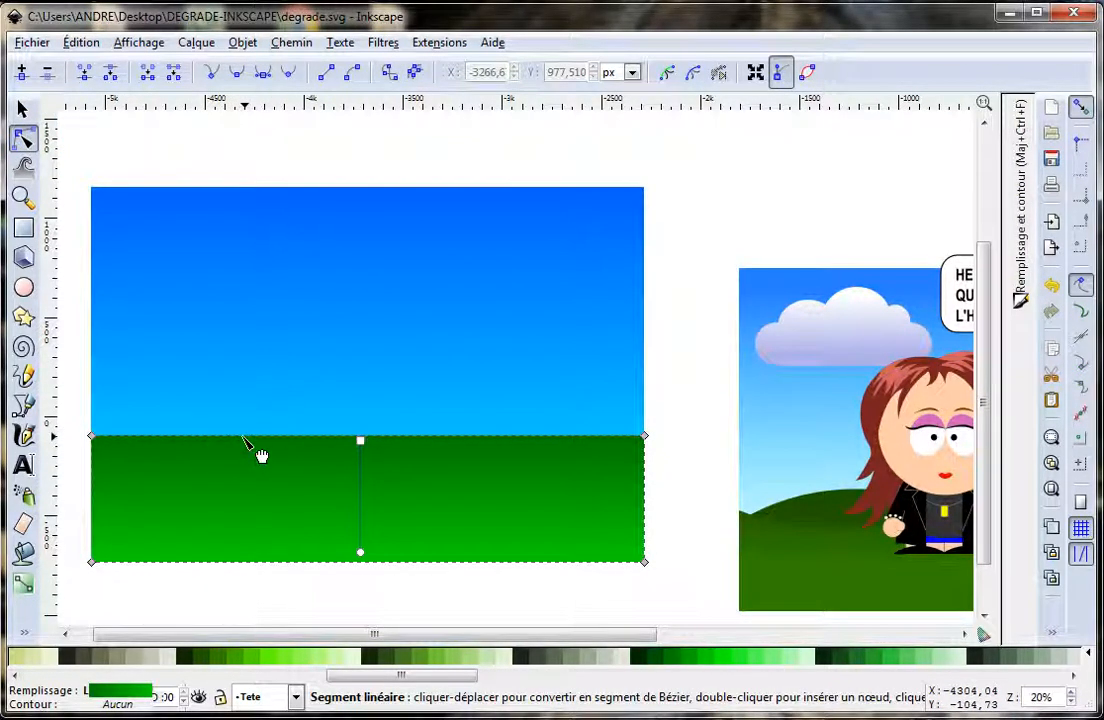
pyautogui.moveTo(243, 440); pyautogui.dragTo(246, 490)
pyautogui.moveTo(525, 468); pyautogui.dragTo(488, 429)
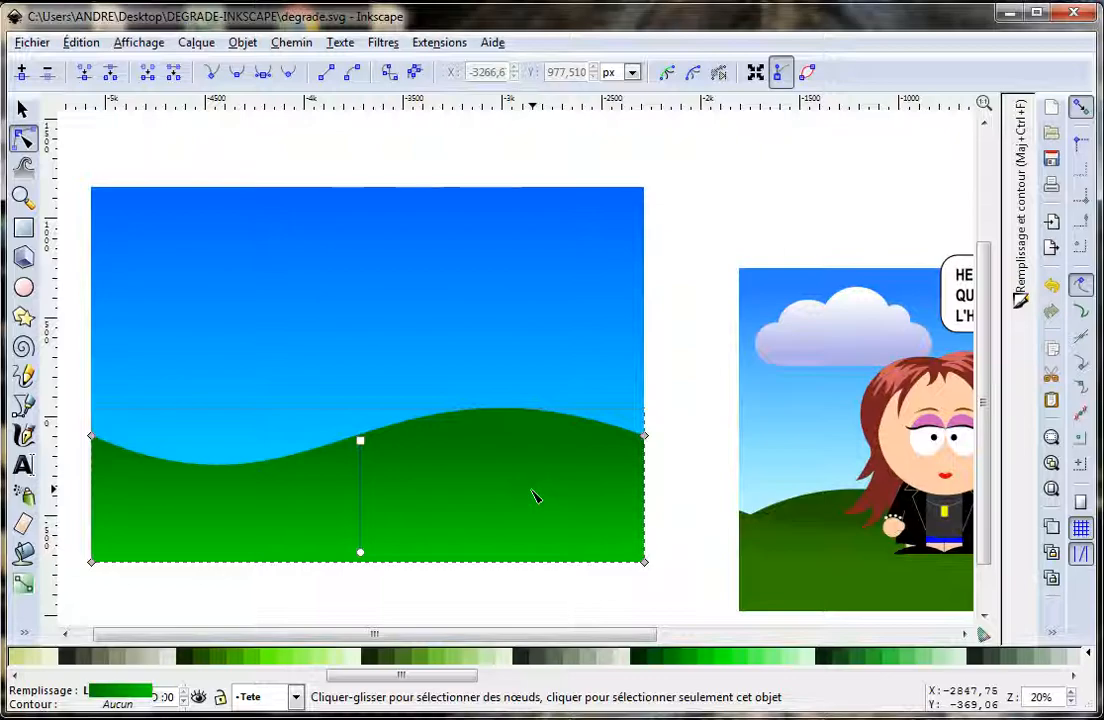
# Step: Duplicate the wavy green ground shape in place
pyautogui.click(25, 110)
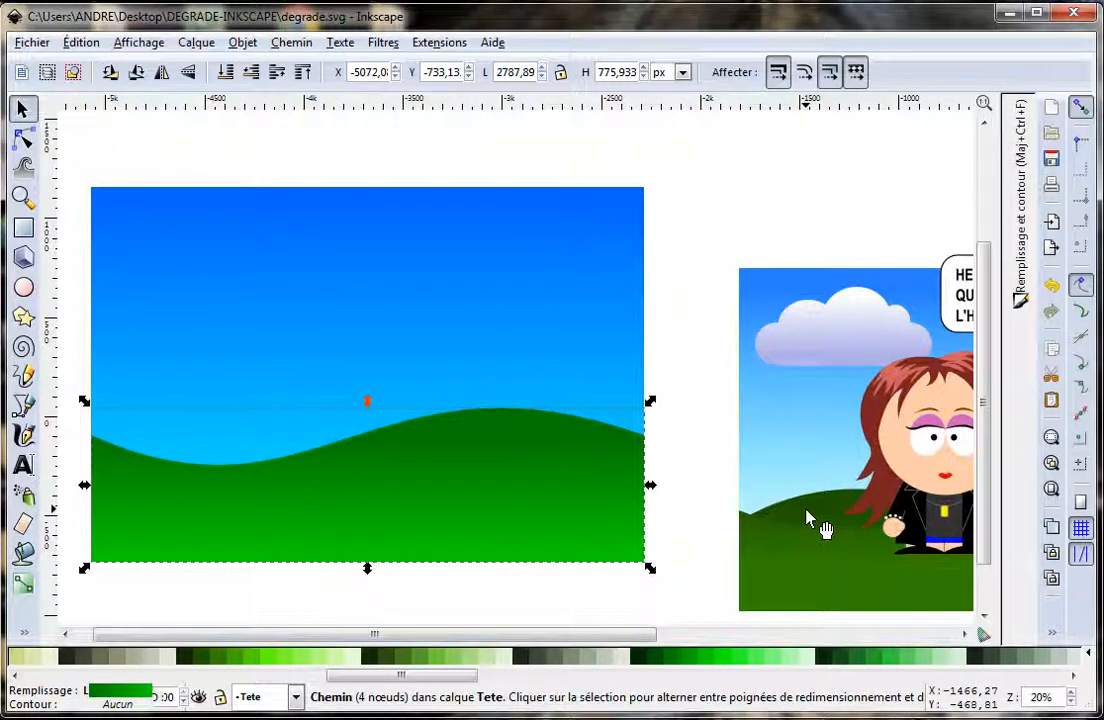
pyautogui.click(460, 465)
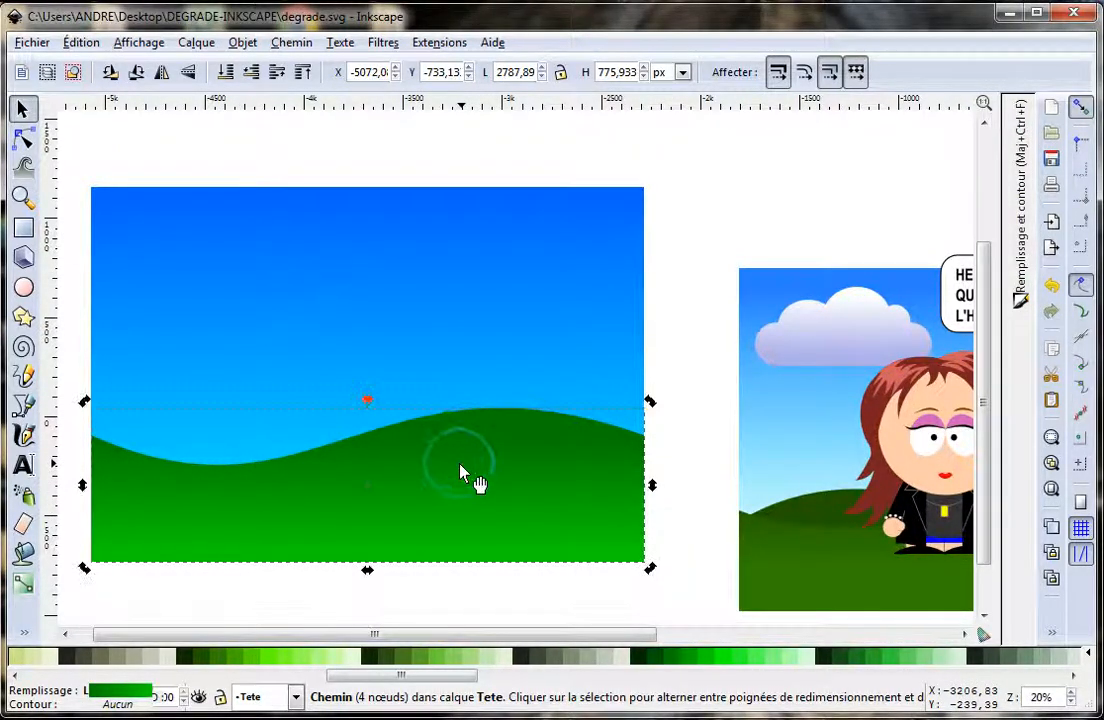
pyautogui.click(464, 465)
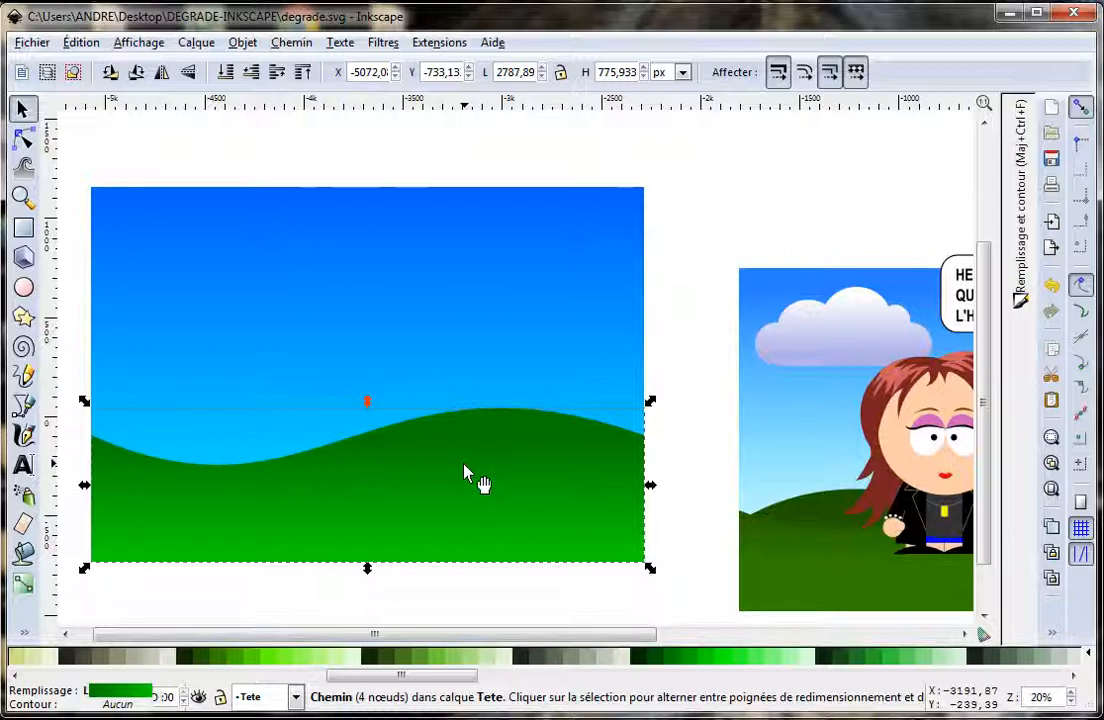
pyautogui.click(83, 44)
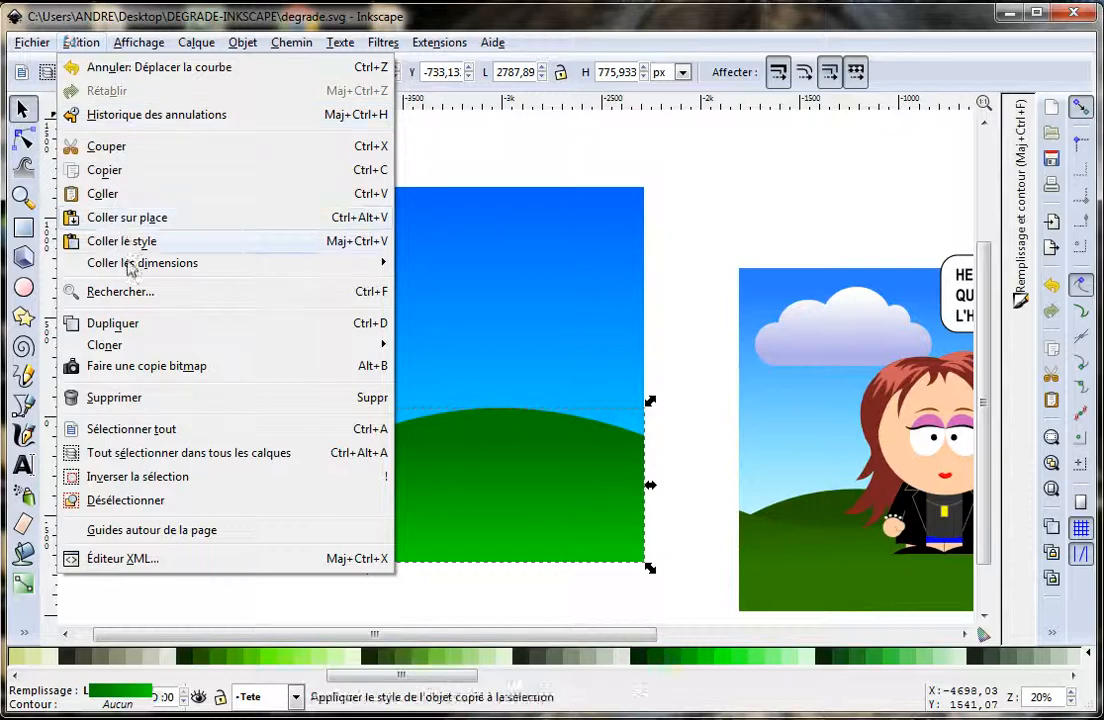
pyautogui.click(116, 326)
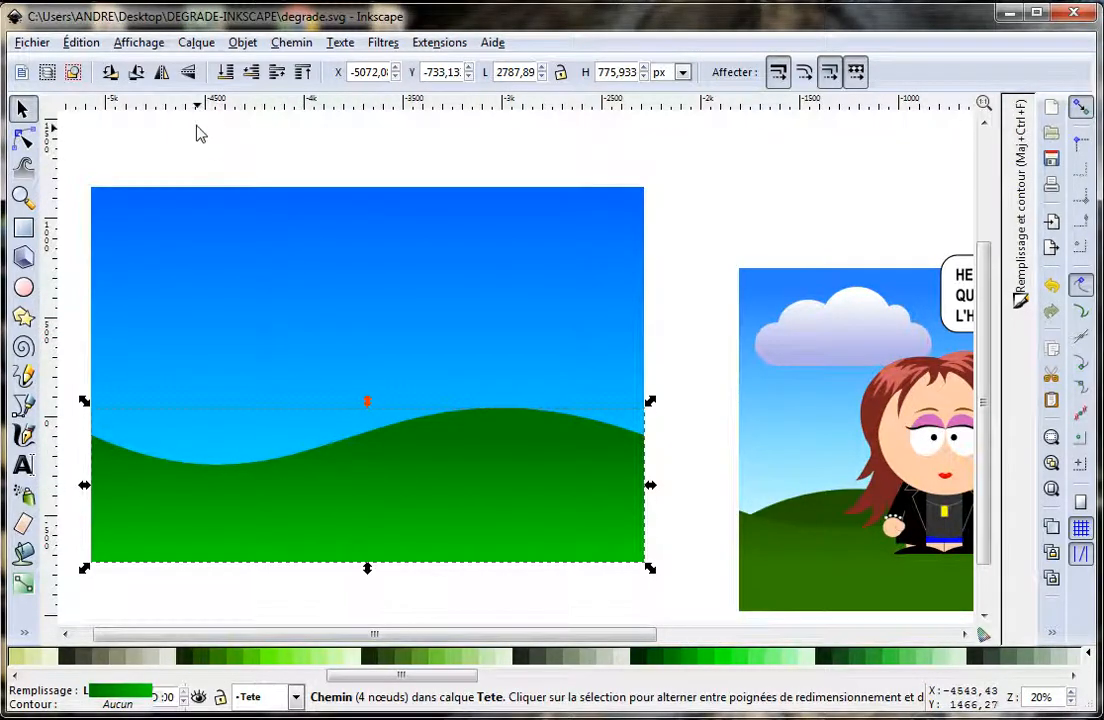
# Step: Flip the duplicated ground horizontally, nudge it slightly upward and reduce its height to about 766 px
pyautogui.click(242, 42)
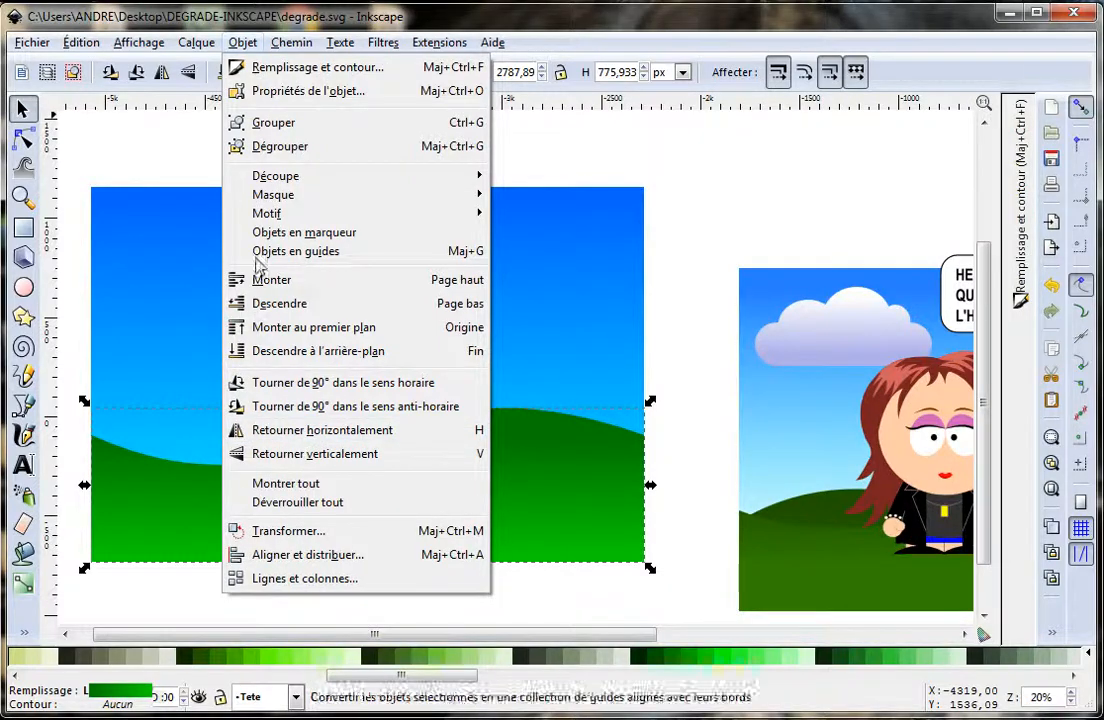
pyautogui.click(249, 46)
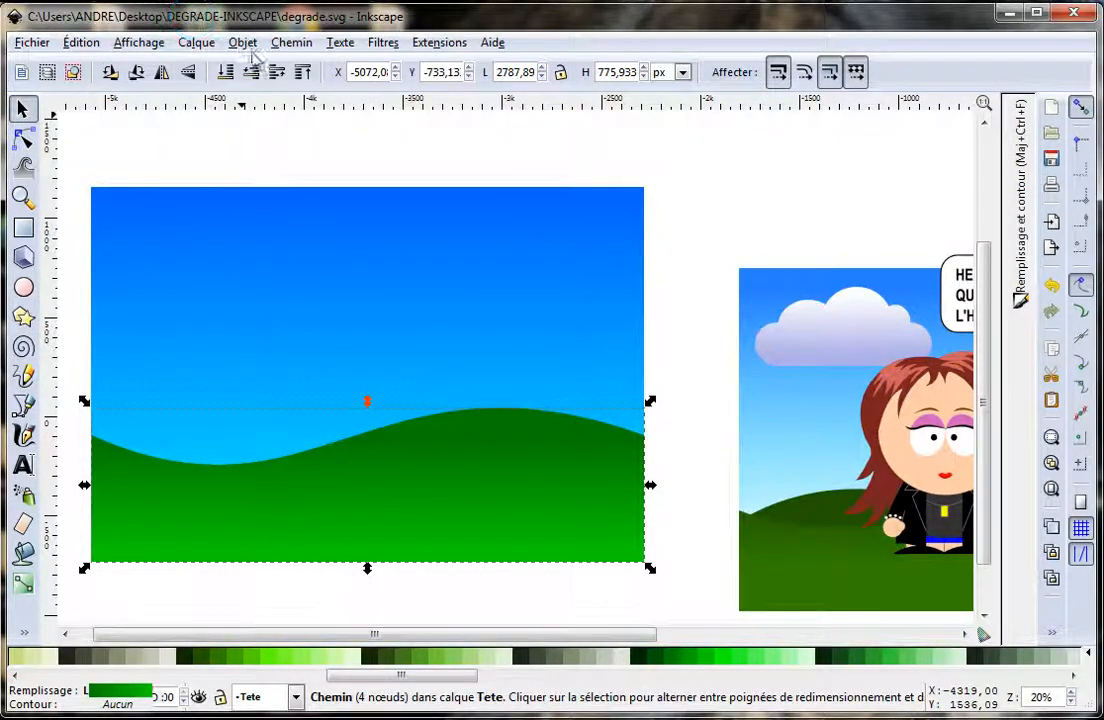
pyautogui.click(161, 74)
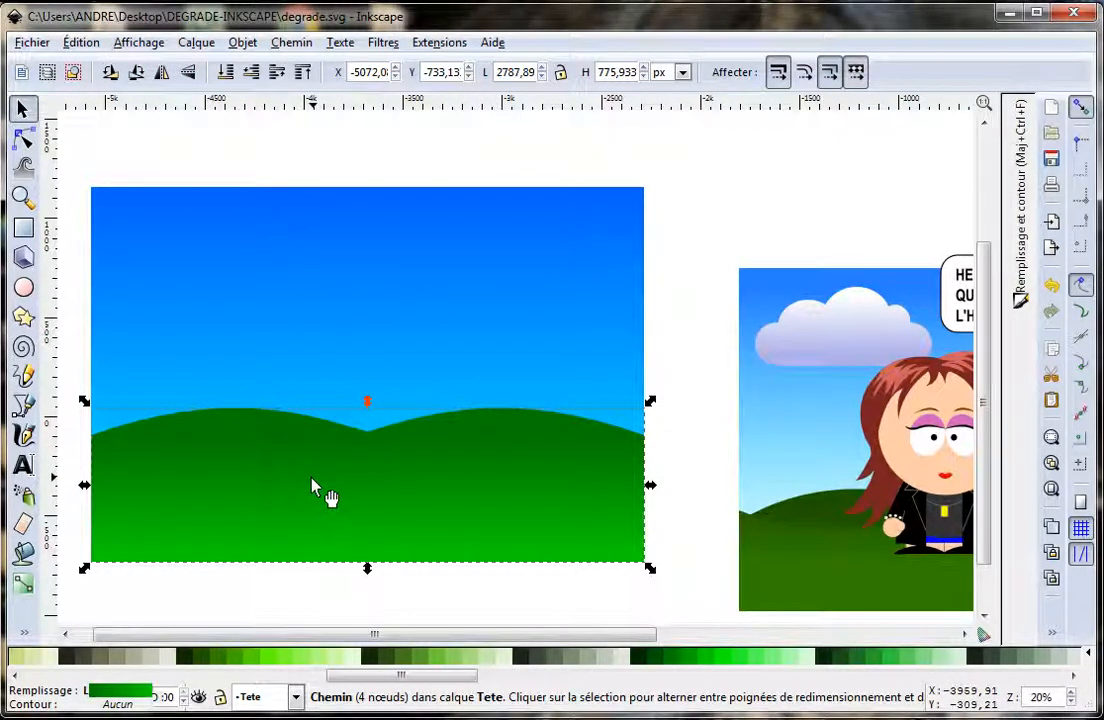
pyautogui.moveTo(310, 483)
pyautogui.mouseDown()
pyautogui.moveTo(313, 459)
pyautogui.moveTo(313, 478)
pyautogui.mouseUp()
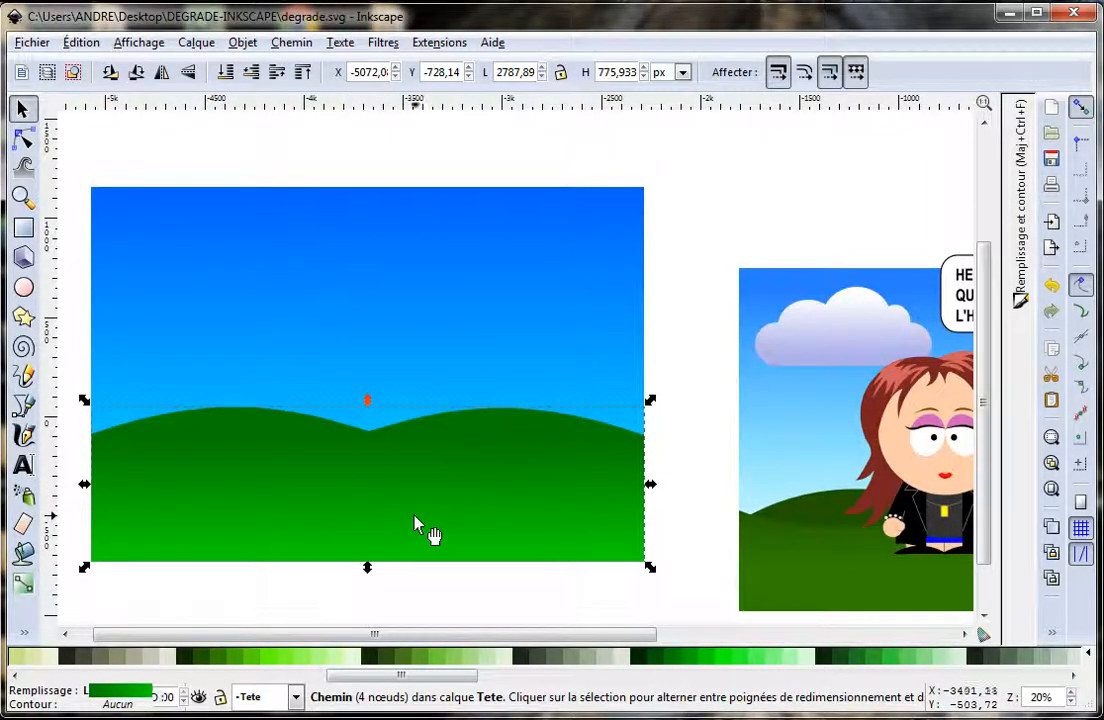
pyautogui.moveTo(370, 402)
pyautogui.mouseDown()
pyautogui.moveTo(372, 429)
pyautogui.moveTo(366, 404)
pyautogui.mouseUp()
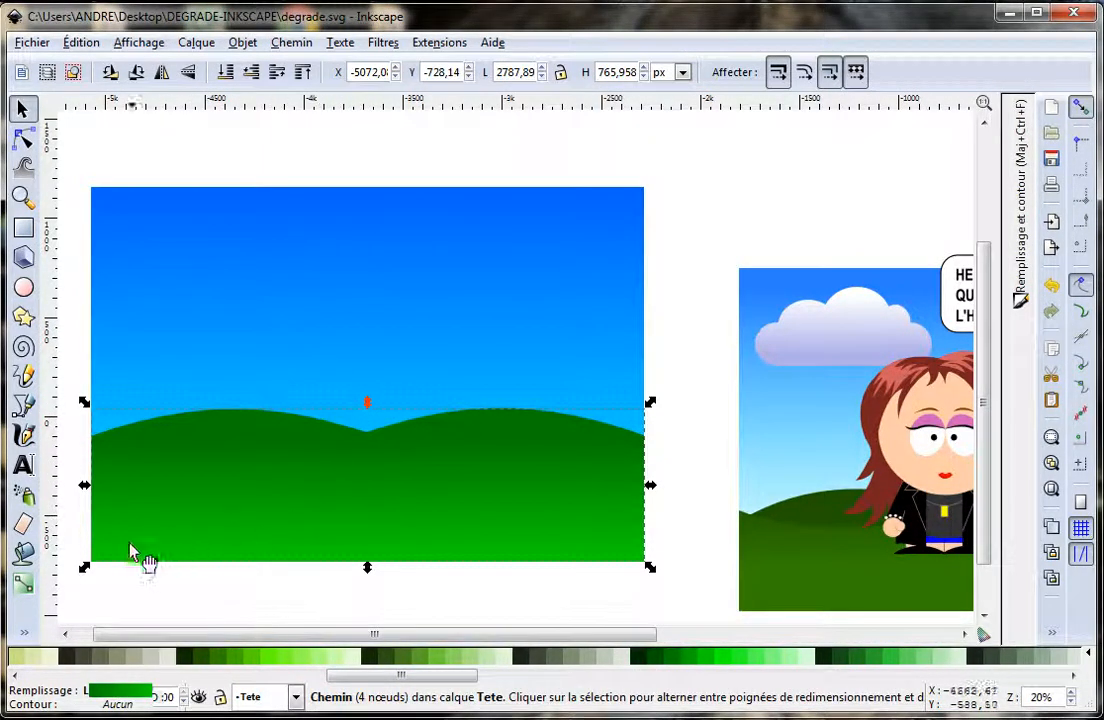
# Step: Move the top stop of the flipped hill's gradient slightly lower, keeping the gradient vertical
pyautogui.click(24, 586)
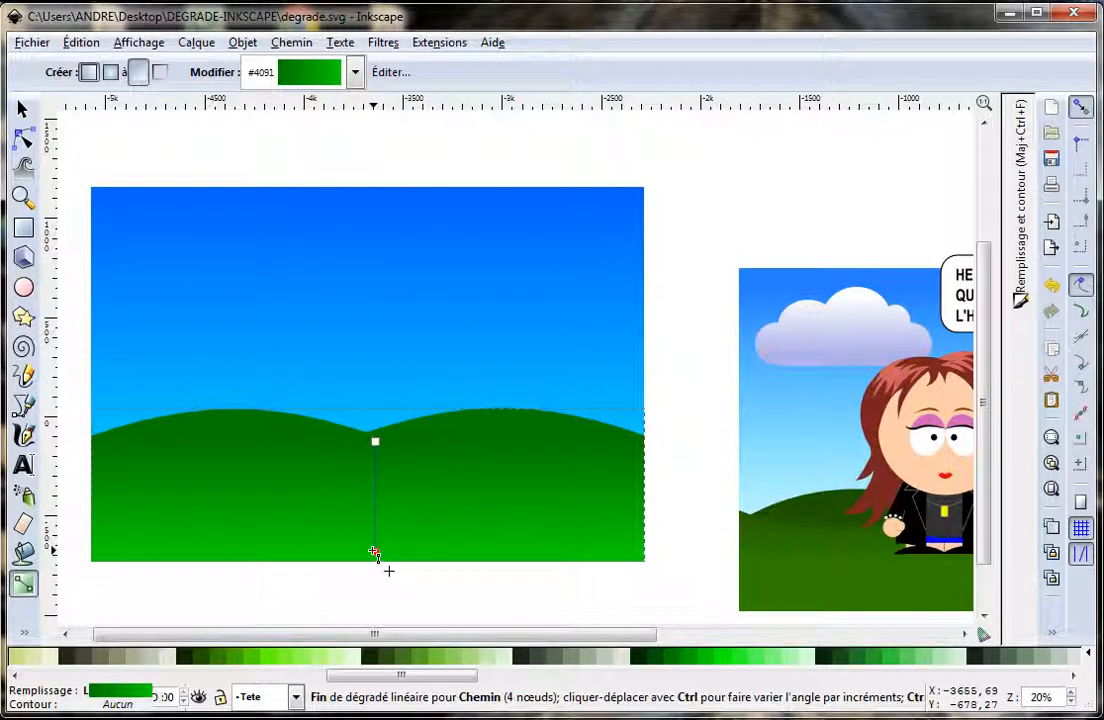
pyautogui.moveTo(376, 442); pyautogui.dragTo(373, 466)
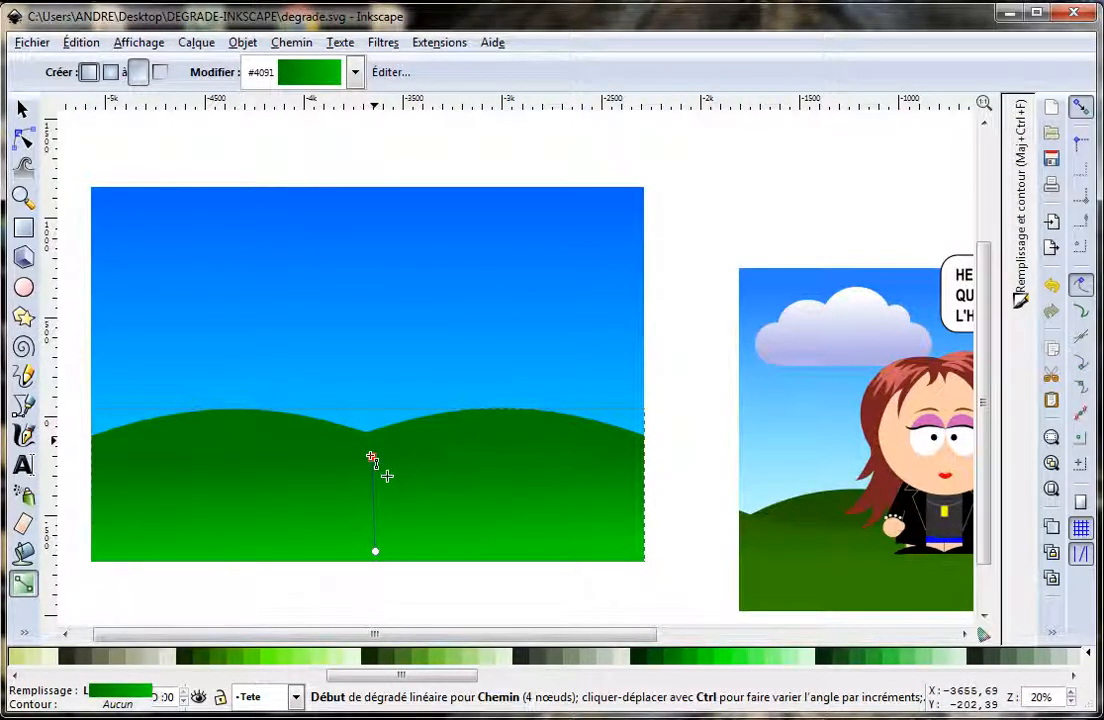
pyautogui.moveTo(372, 458)
pyautogui.mouseDown()
pyautogui.moveTo(387, 459)
pyautogui.moveTo(355, 459)
pyautogui.moveTo(375, 453)
pyautogui.mouseUp()
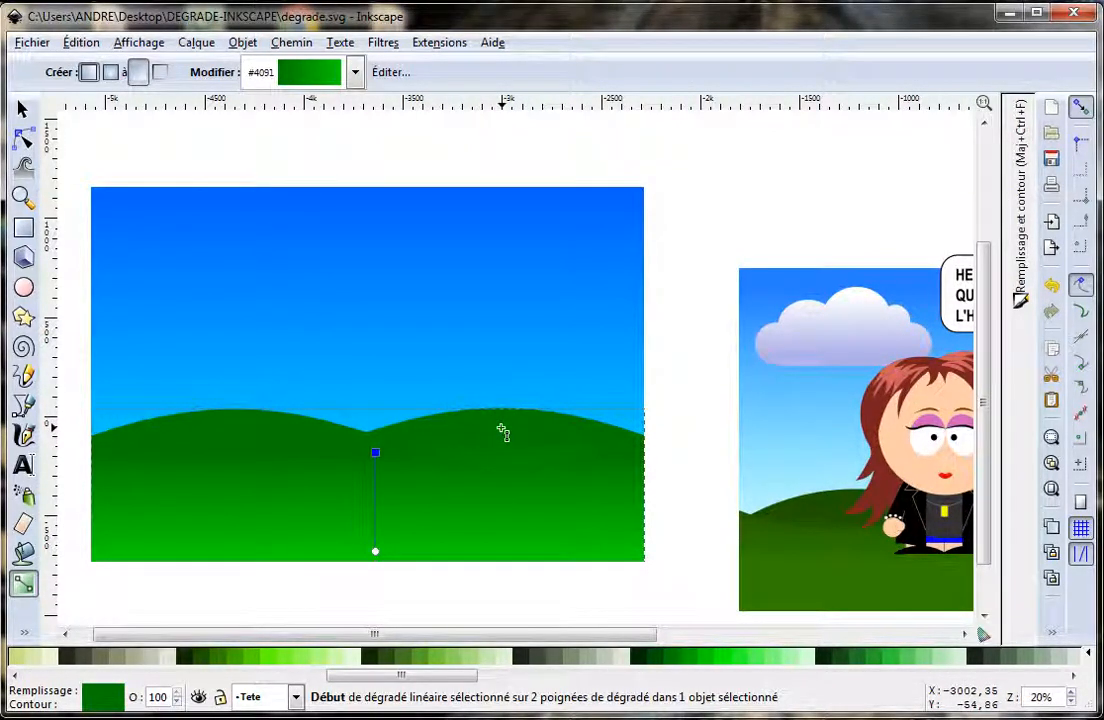
# Step: Raise the character group with its speech bubble to the front and place it on the left side of the new landscape
pyautogui.click(22, 108)
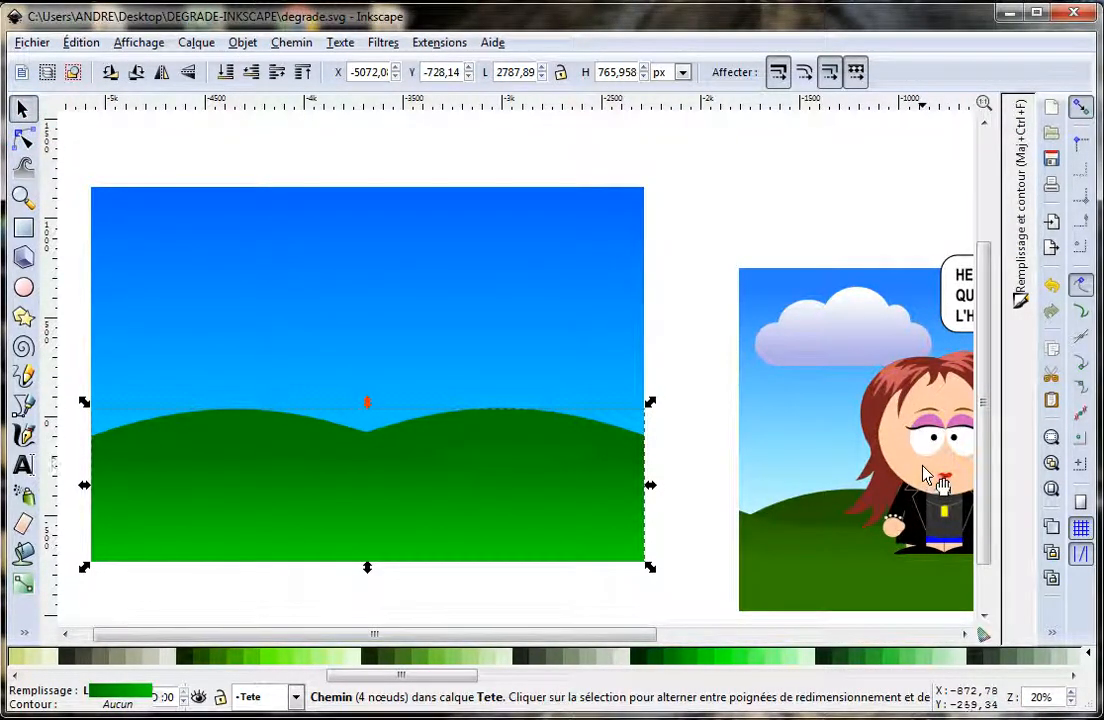
pyautogui.moveTo(932, 452); pyautogui.dragTo(612, 411)
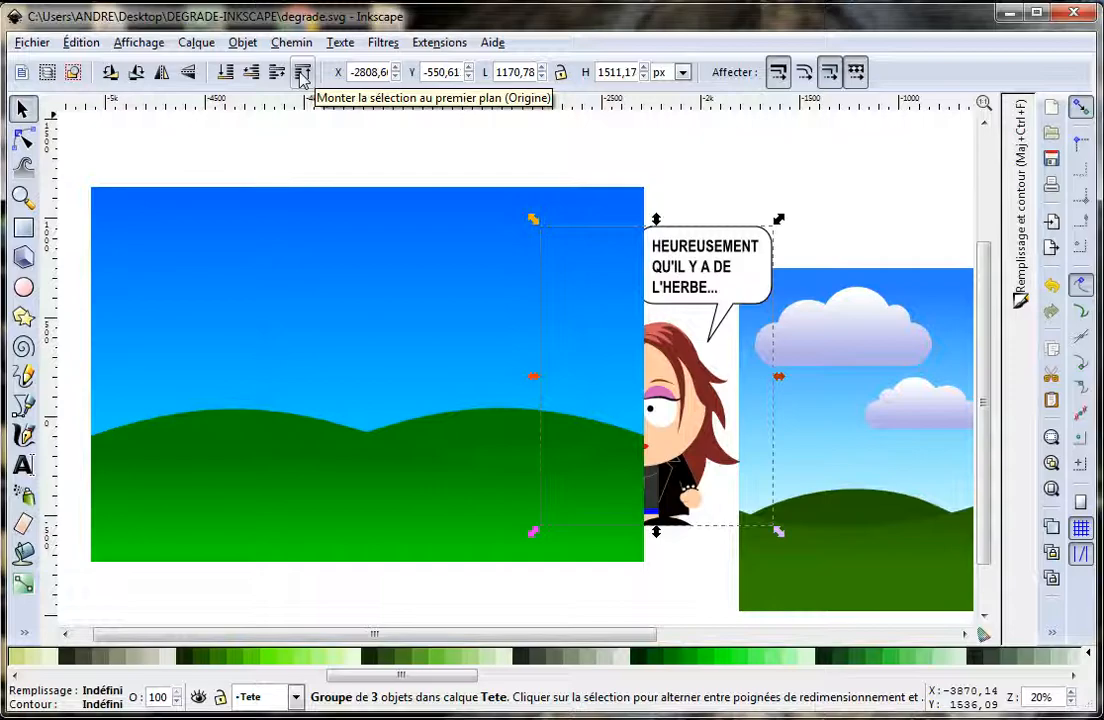
pyautogui.click(302, 72)
pyautogui.moveTo(665, 414); pyautogui.dragTo(241, 393)
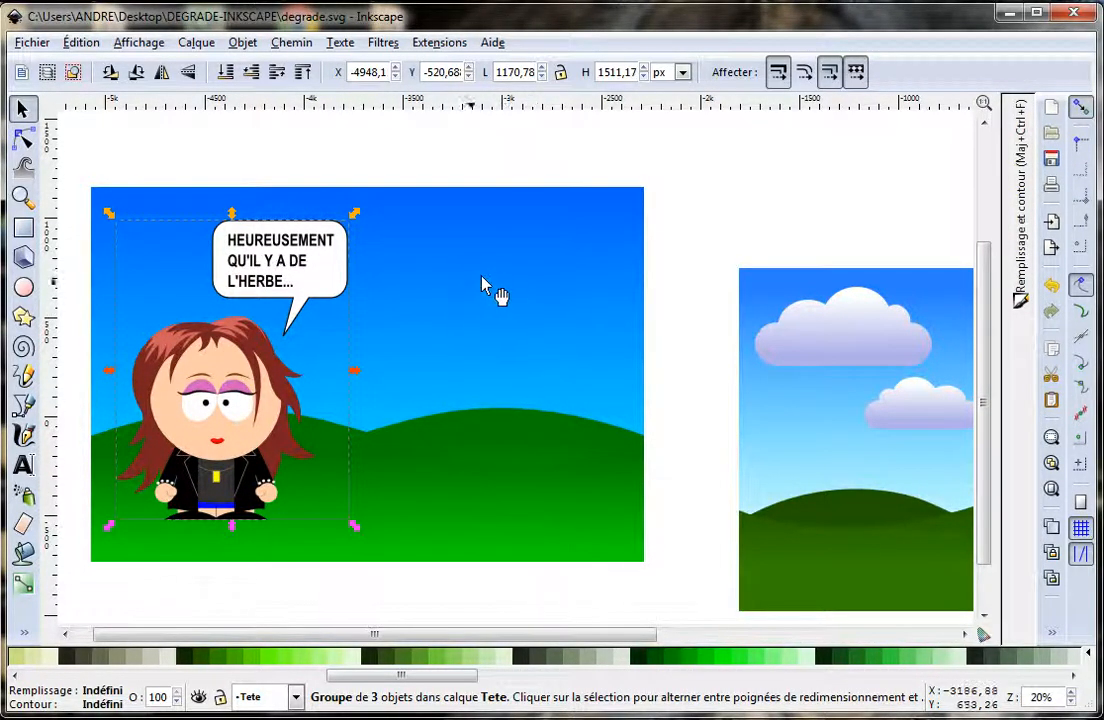
pyautogui.click(720, 199)
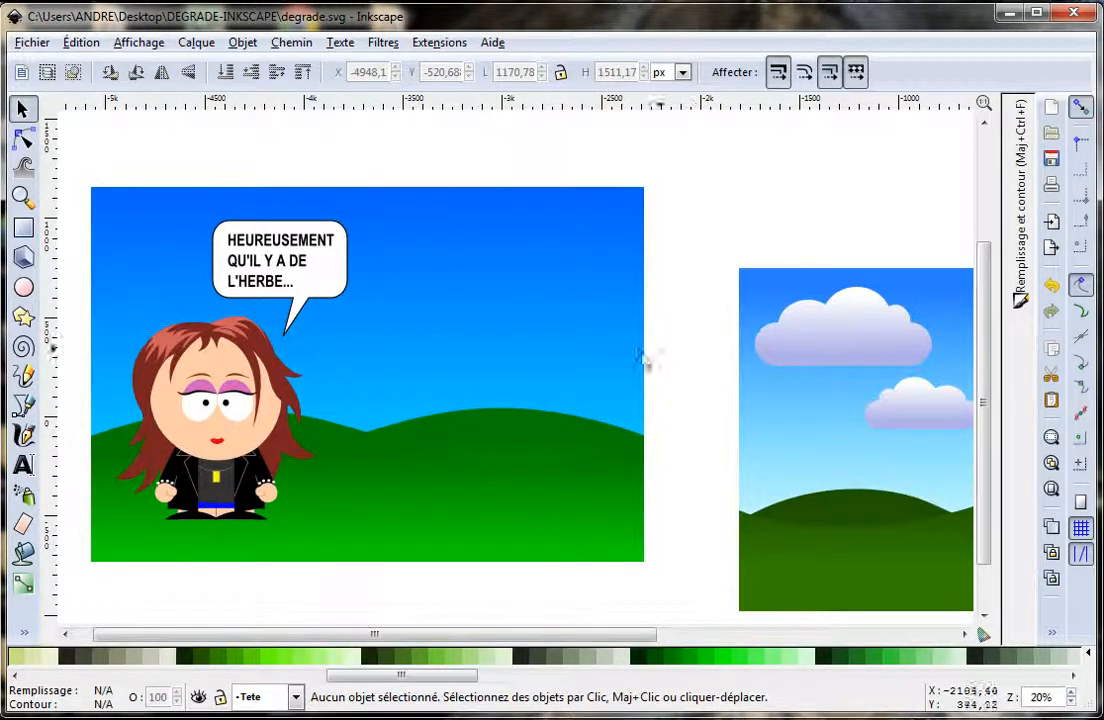
# Step: Draw a rectangle about 963 by 249 px in the sky, to the right of the speech bubble
pyautogui.click(24, 229)
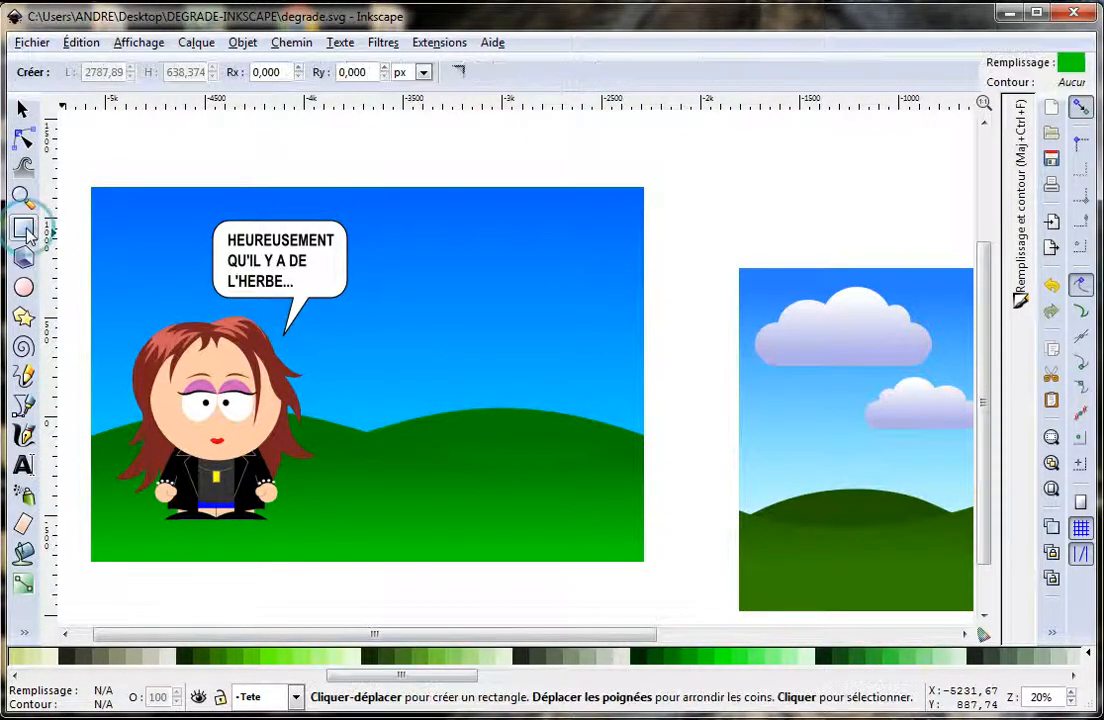
pyautogui.moveTo(408, 244); pyautogui.dragTo(598, 295)
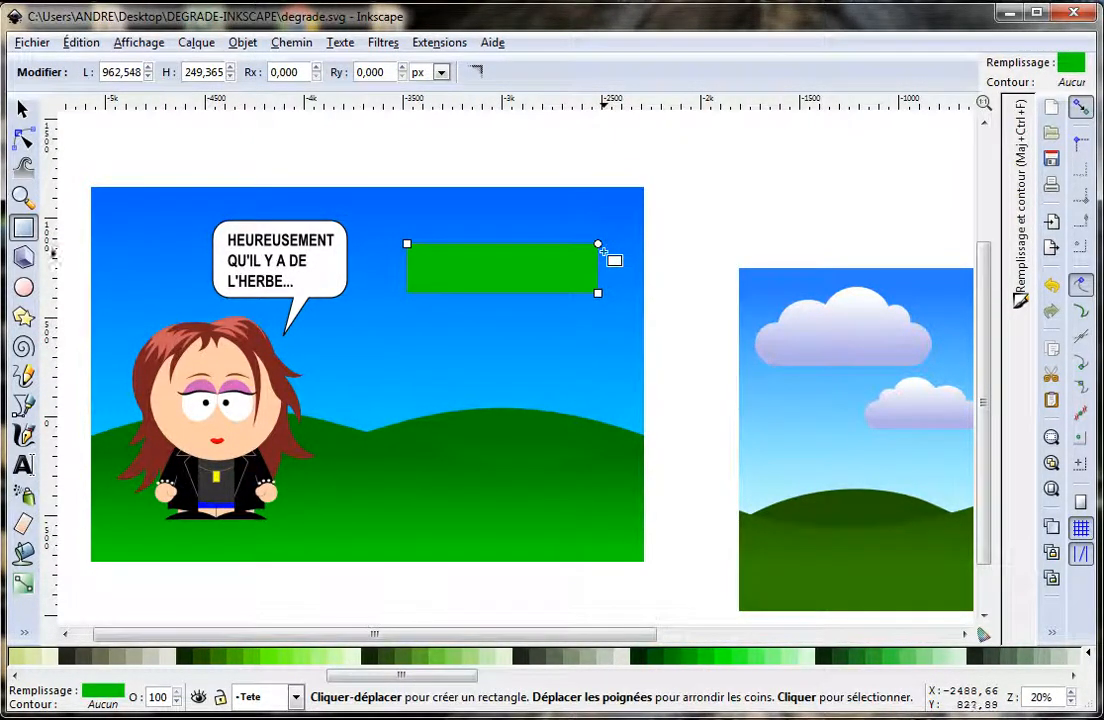
# Step: Fully round the ends of the sky rectangle with a vertical corner radius of about 125 px and fill it white
pyautogui.moveTo(597, 243); pyautogui.dragTo(584, 357)
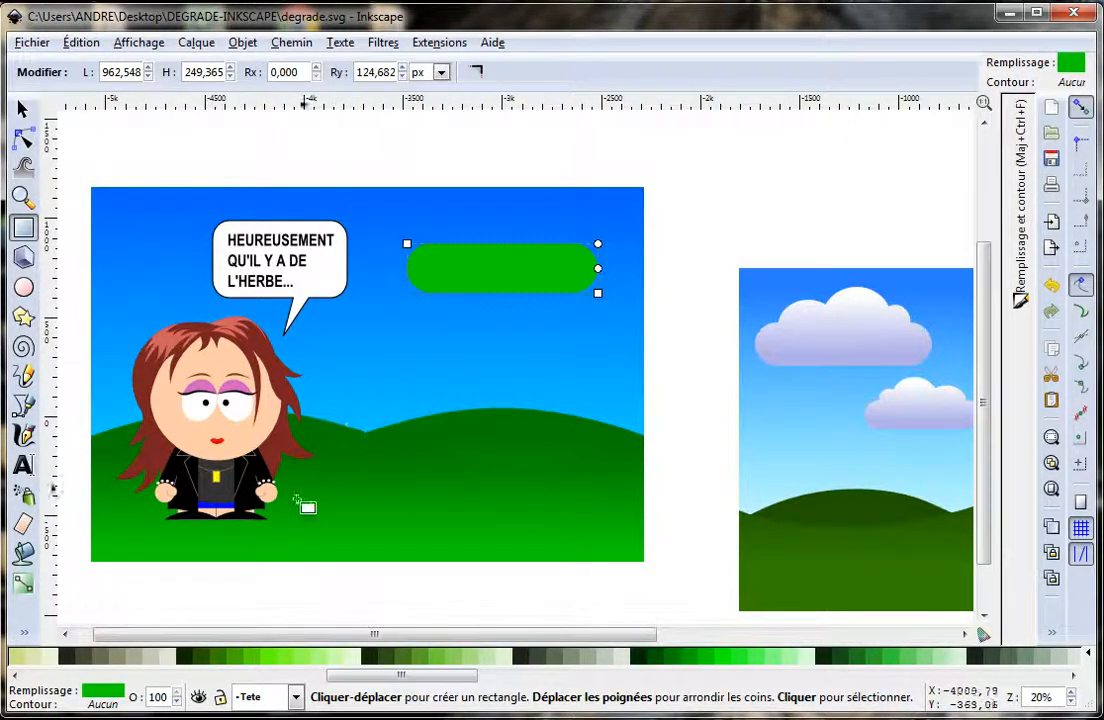
pyautogui.moveTo(402, 673); pyautogui.dragTo(100, 693)
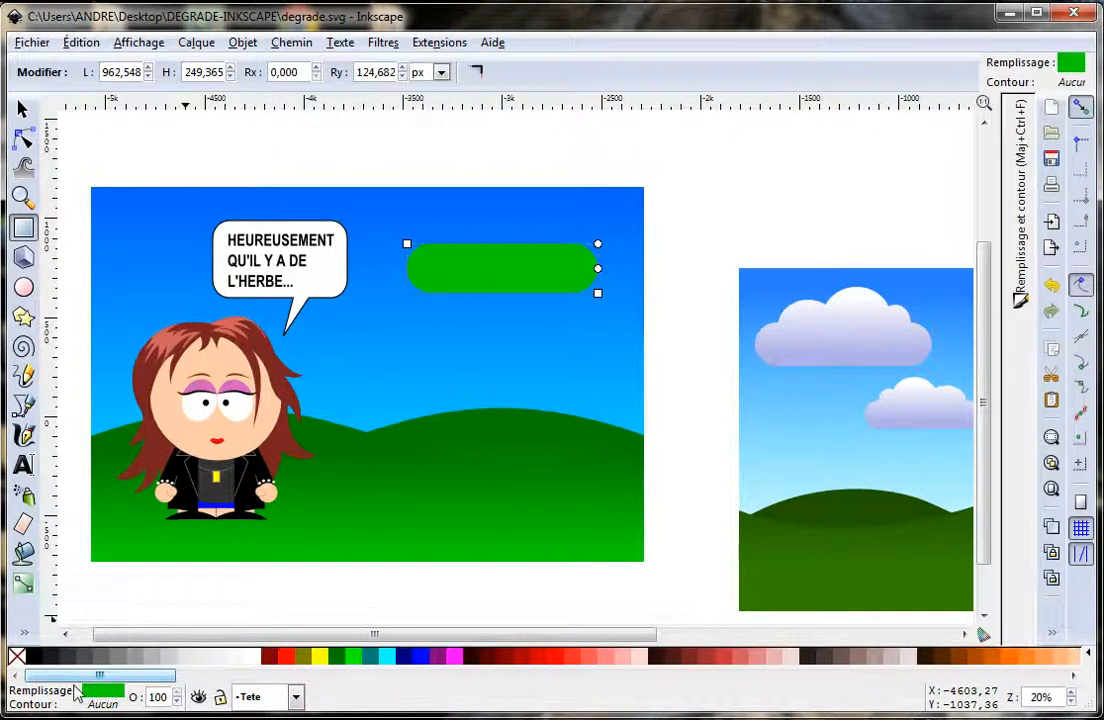
pyautogui.click(248, 657)
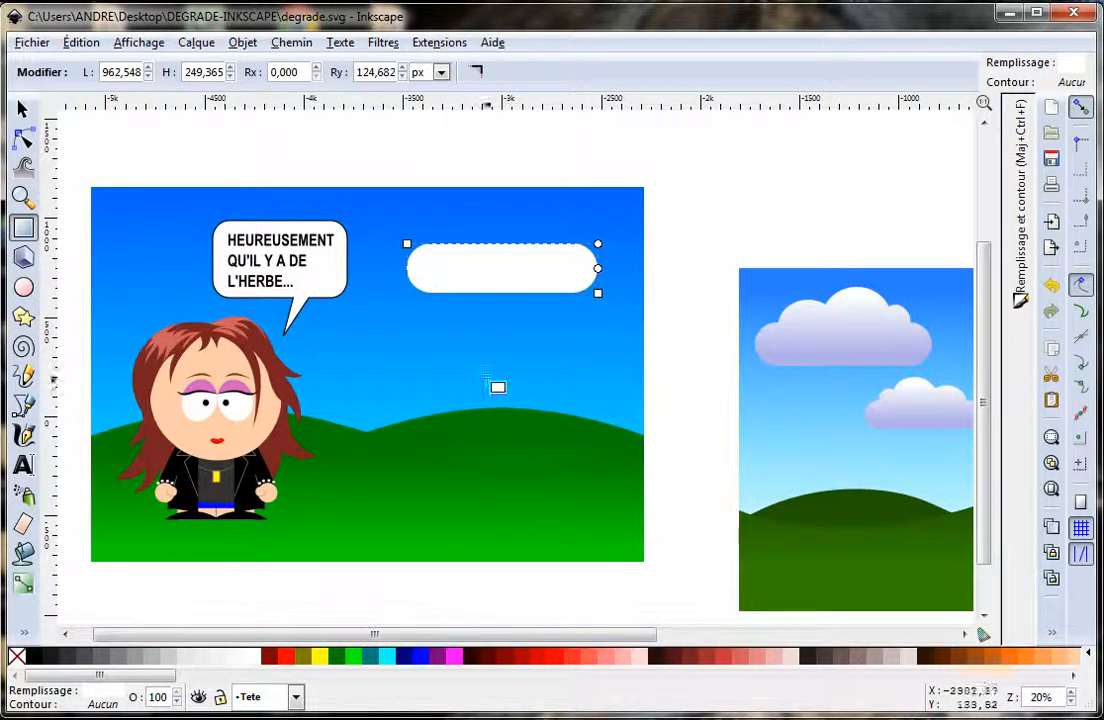
# Step: Lower the white rounded shape slightly and draw three overlapping ellipses along its upper edge, the largest in the middle, as cloud puffs
pyautogui.click(23, 108)
pyautogui.moveTo(550, 290); pyautogui.dragTo(530, 322)
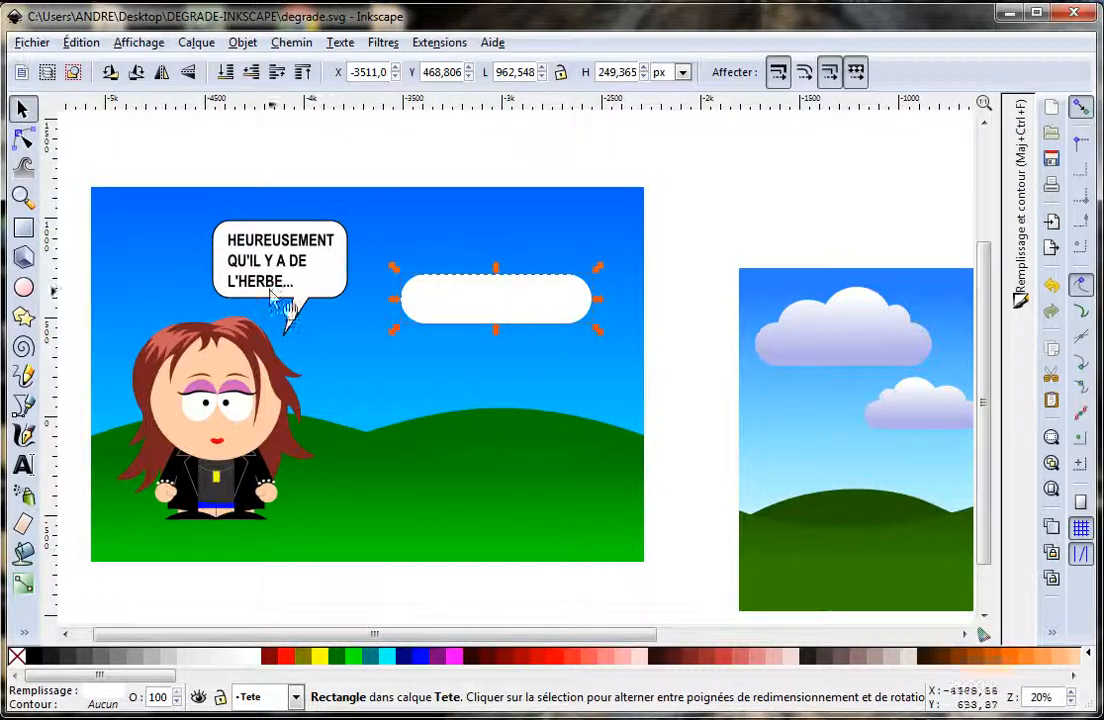
pyautogui.click(23, 287)
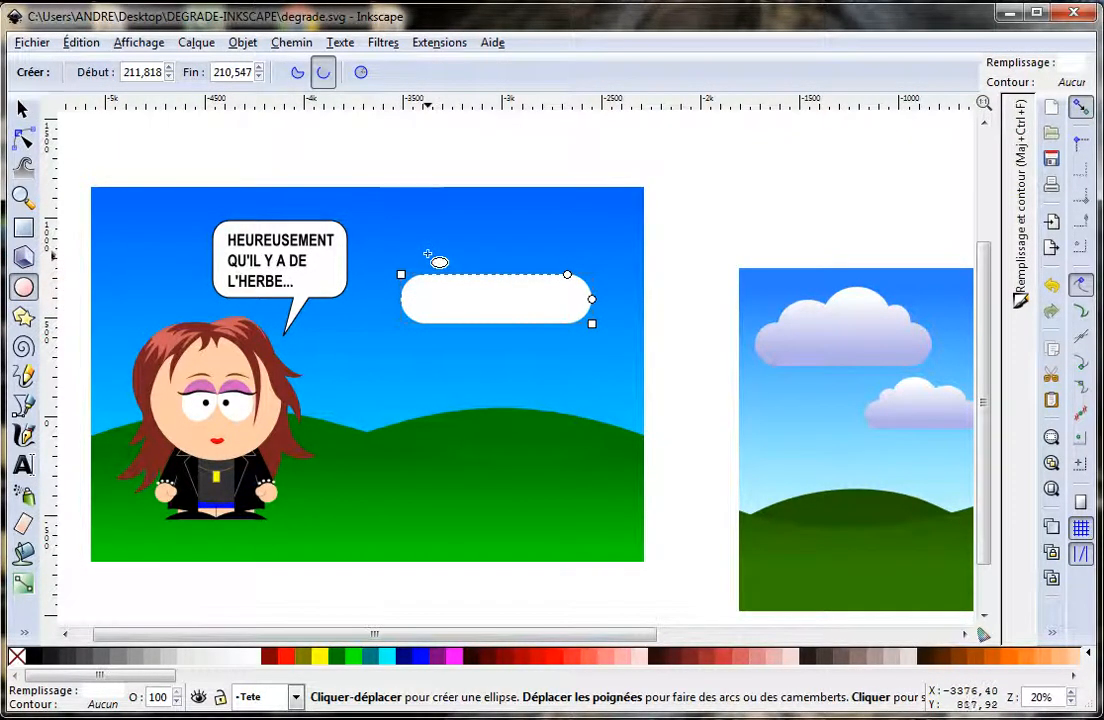
pyautogui.moveTo(429, 255); pyautogui.dragTo(479, 297)
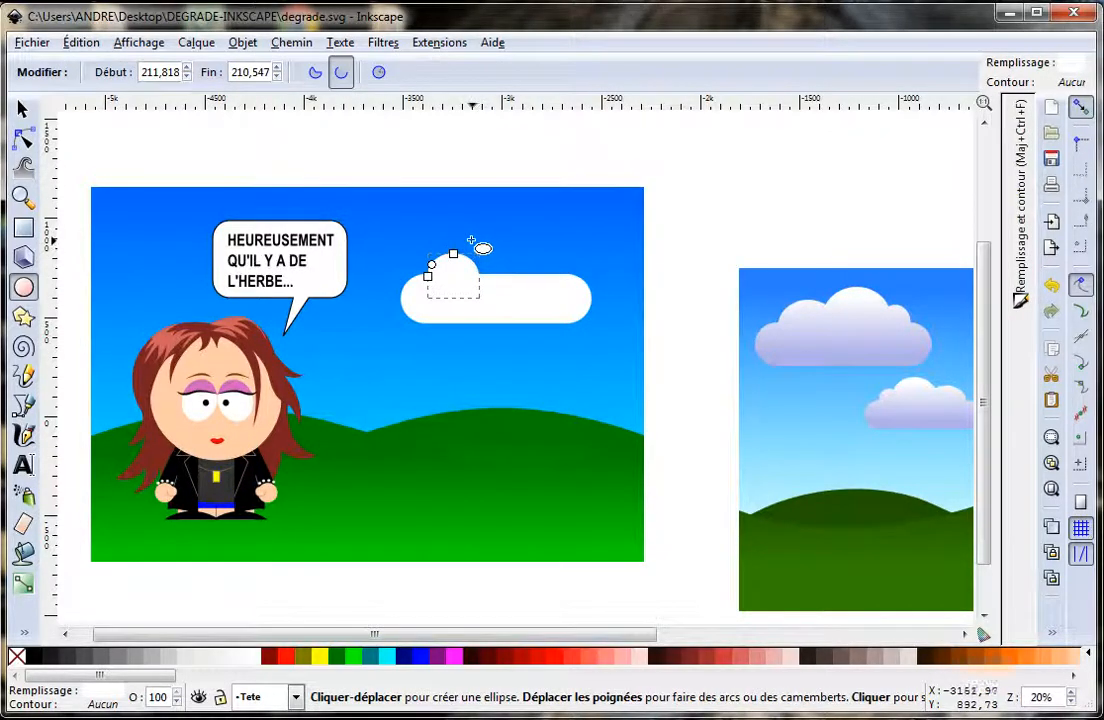
pyautogui.moveTo(469, 238); pyautogui.dragTo(546, 316)
pyautogui.moveTo(528, 252); pyautogui.dragTo(574, 300)
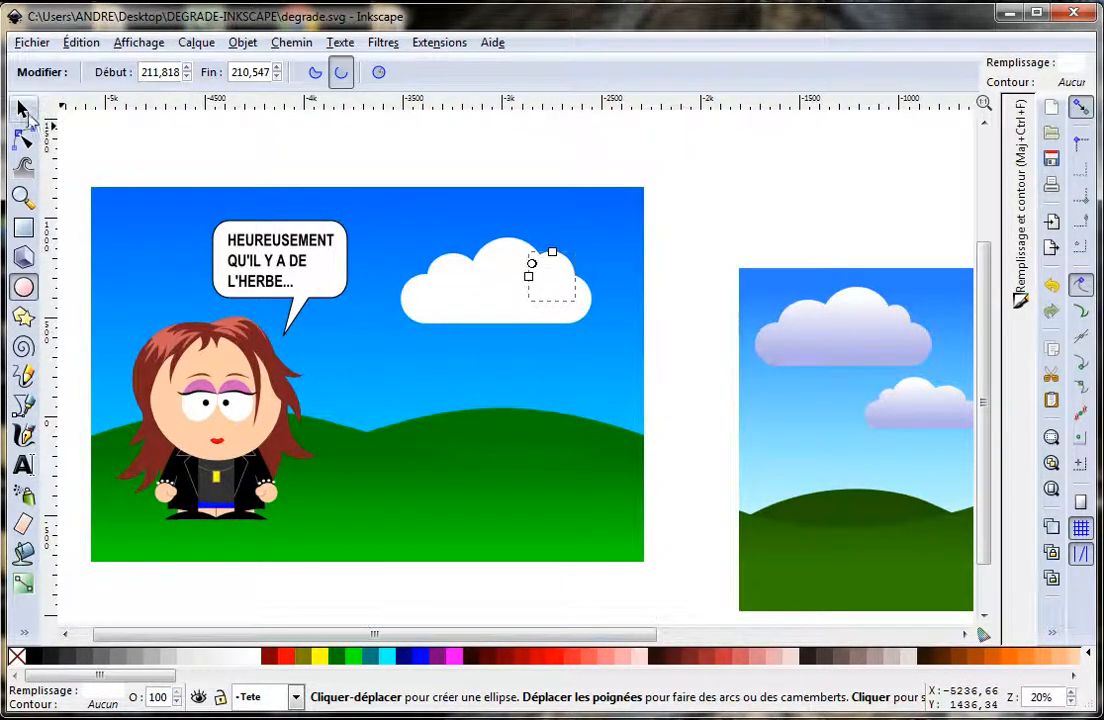
# Step: Adjust the positions of the white ellipses so they form a balanced cloud outline centred on the rounded base
pyautogui.click(22, 108)
pyautogui.click(445, 268)
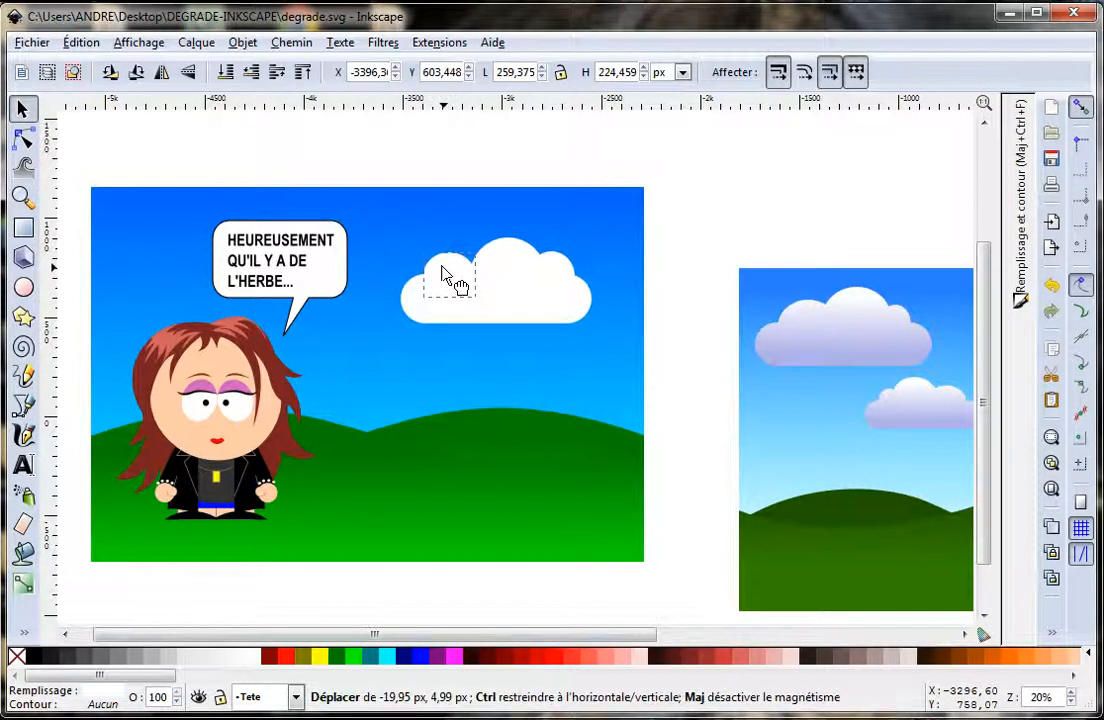
pyautogui.moveTo(505, 253); pyautogui.dragTo(541, 266)
pyautogui.click(707, 293)
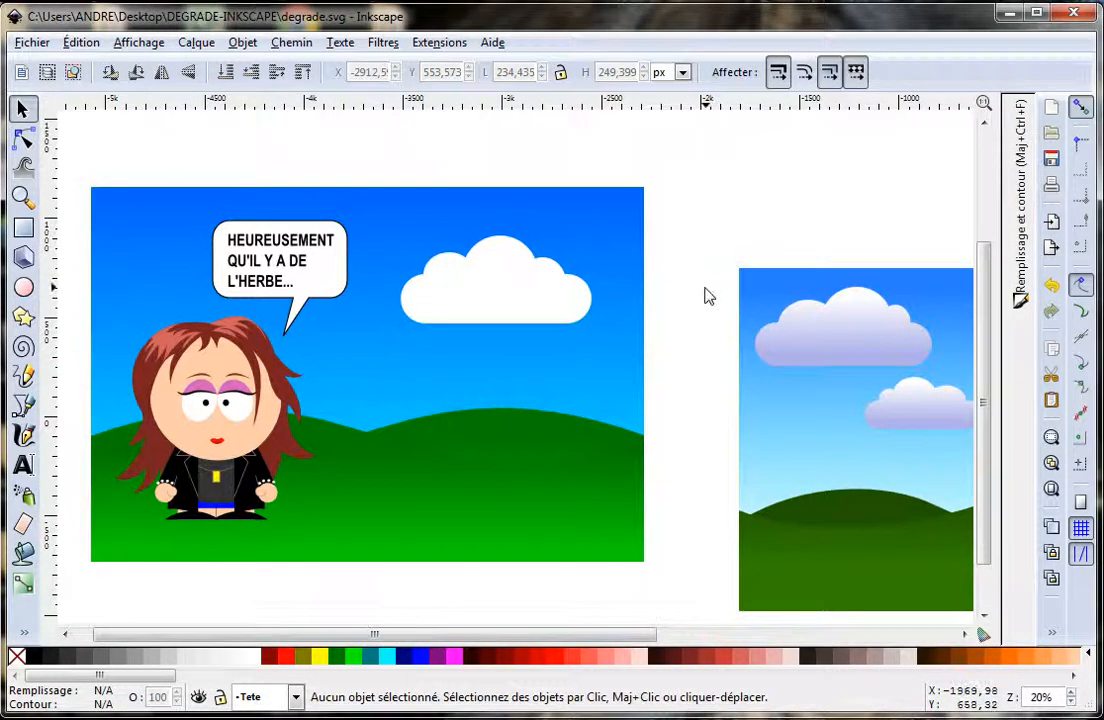
# Step: Merge the rounded rectangle and the three ellipses into a single cloud path with Union
pyautogui.moveTo(379, 148); pyautogui.dragTo(604, 352)
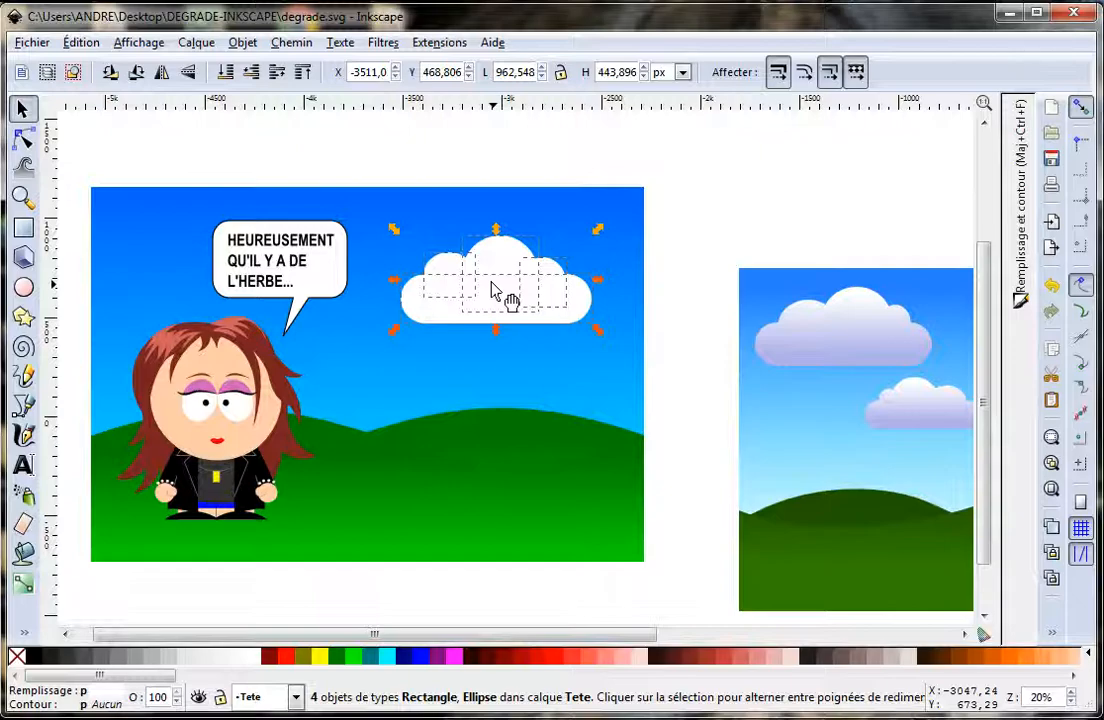
pyautogui.click(248, 45)
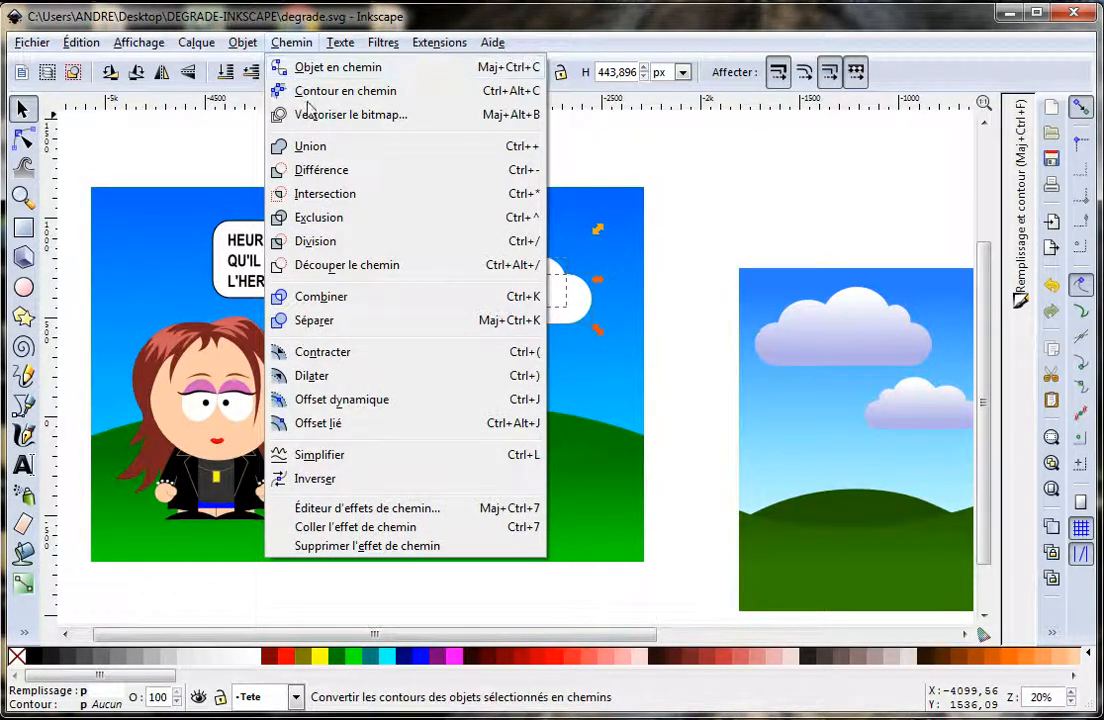
pyautogui.click(310, 146)
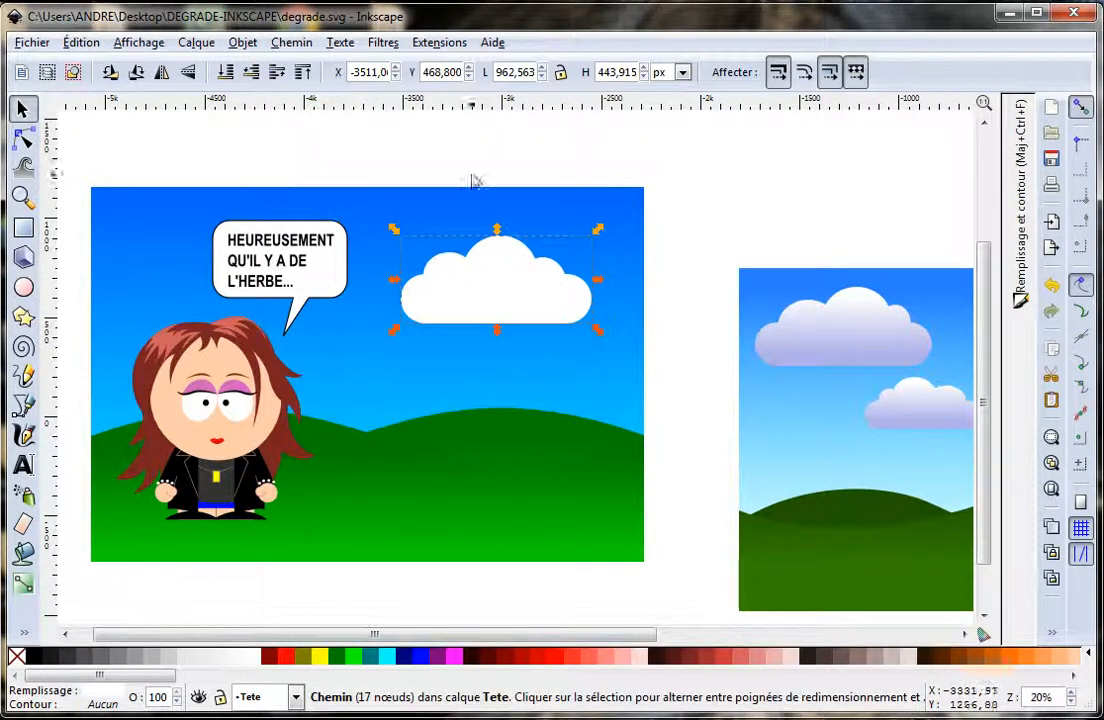
# Step: Move the cloud slightly up and left, and apply a vertical linear gradient from its top to its base
pyautogui.moveTo(533, 293); pyautogui.dragTo(469, 263)
pyautogui.click(510, 288)
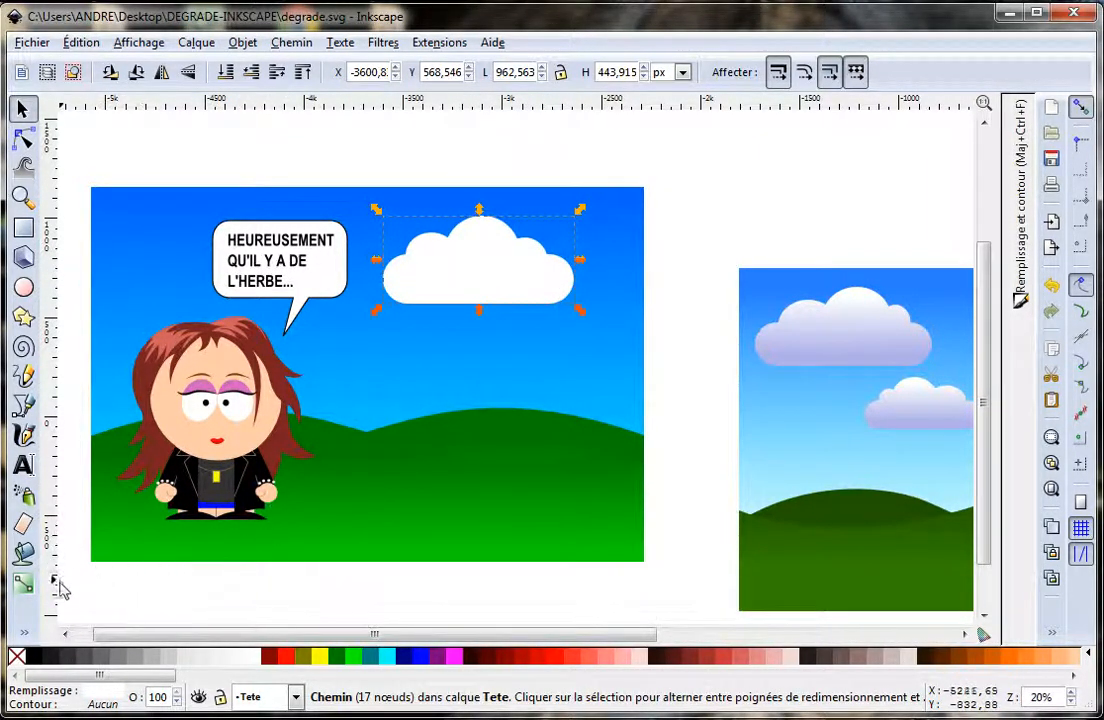
pyautogui.click(24, 587)
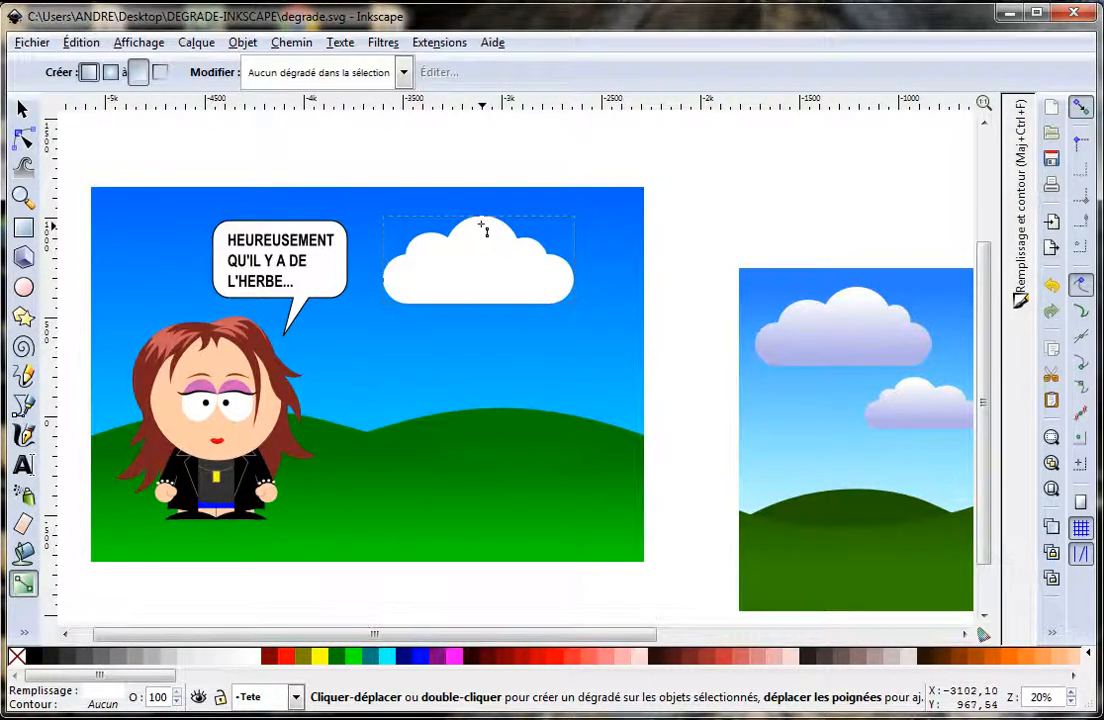
pyautogui.press('ctrl')
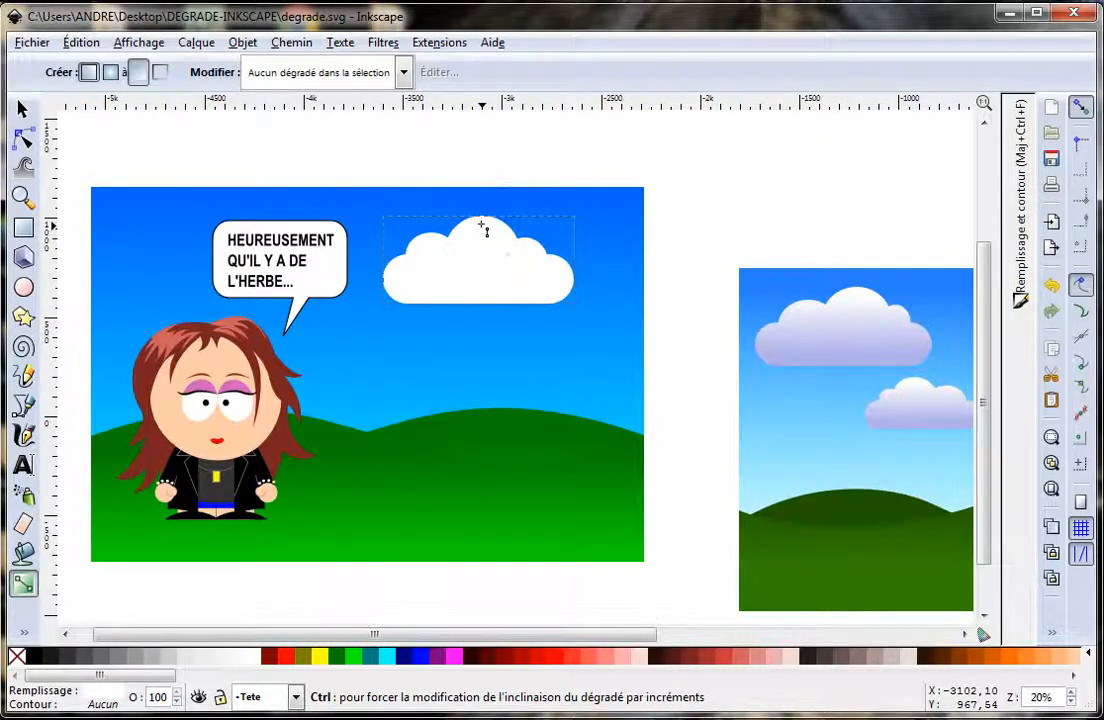
pyautogui.moveTo(482, 228); pyautogui.dragTo(482, 305)
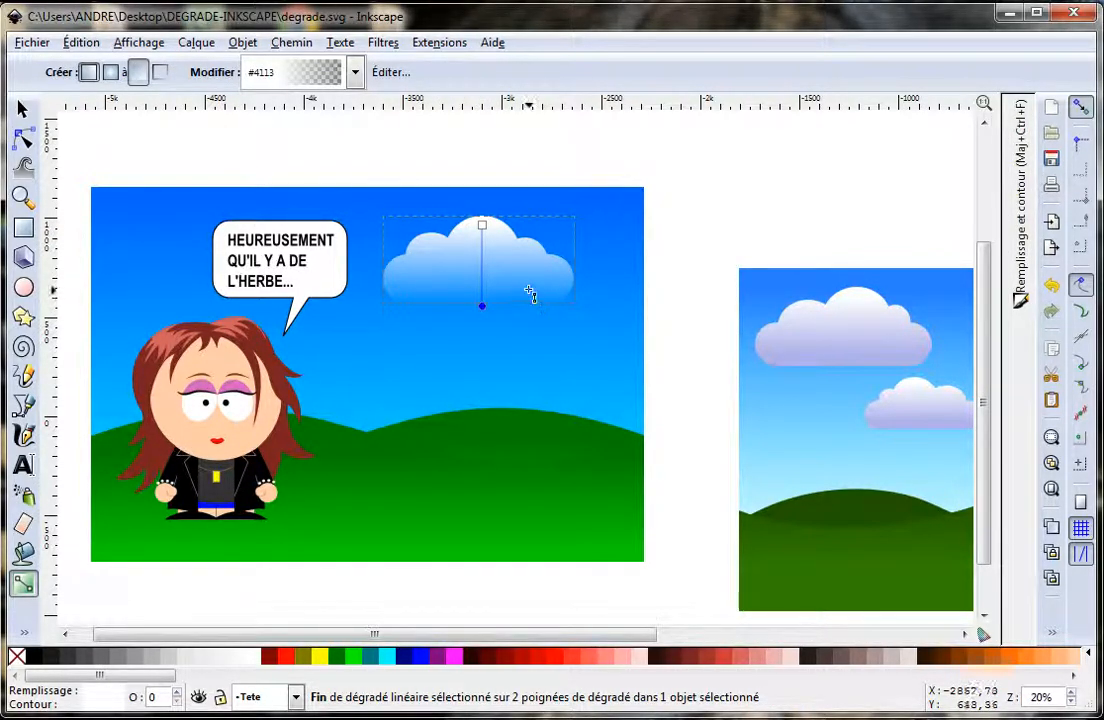
# Step: Colour the lower stop of the cloud's gradient pale lavender blue, like the reference clouds
pyautogui.moveTo(414, 634)
pyautogui.mouseDown()
pyautogui.moveTo(500, 640)
pyautogui.moveTo(395, 636)
pyautogui.mouseUp()
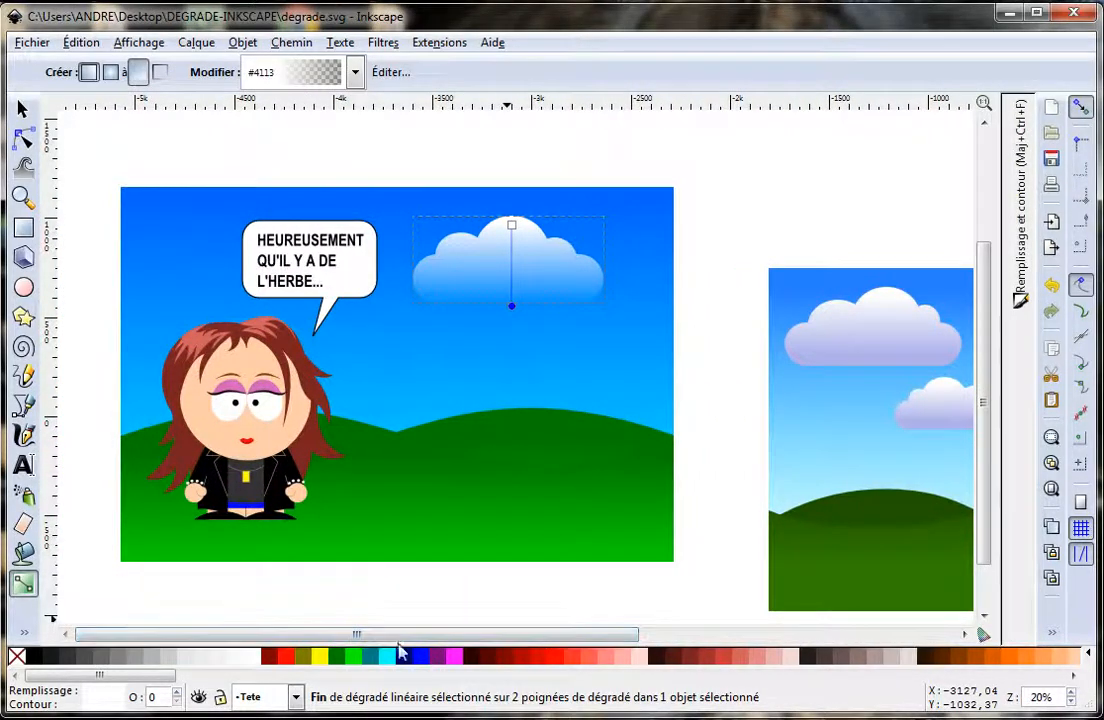
pyautogui.moveTo(137, 676); pyautogui.dragTo(652, 690)
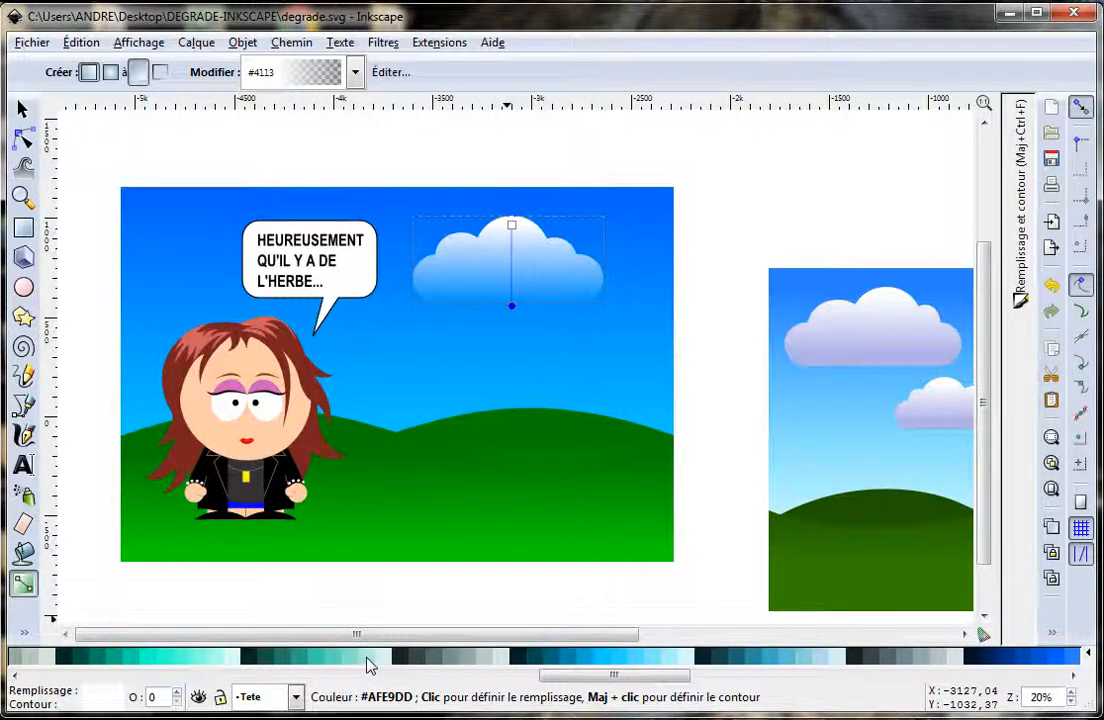
pyautogui.click(368, 664)
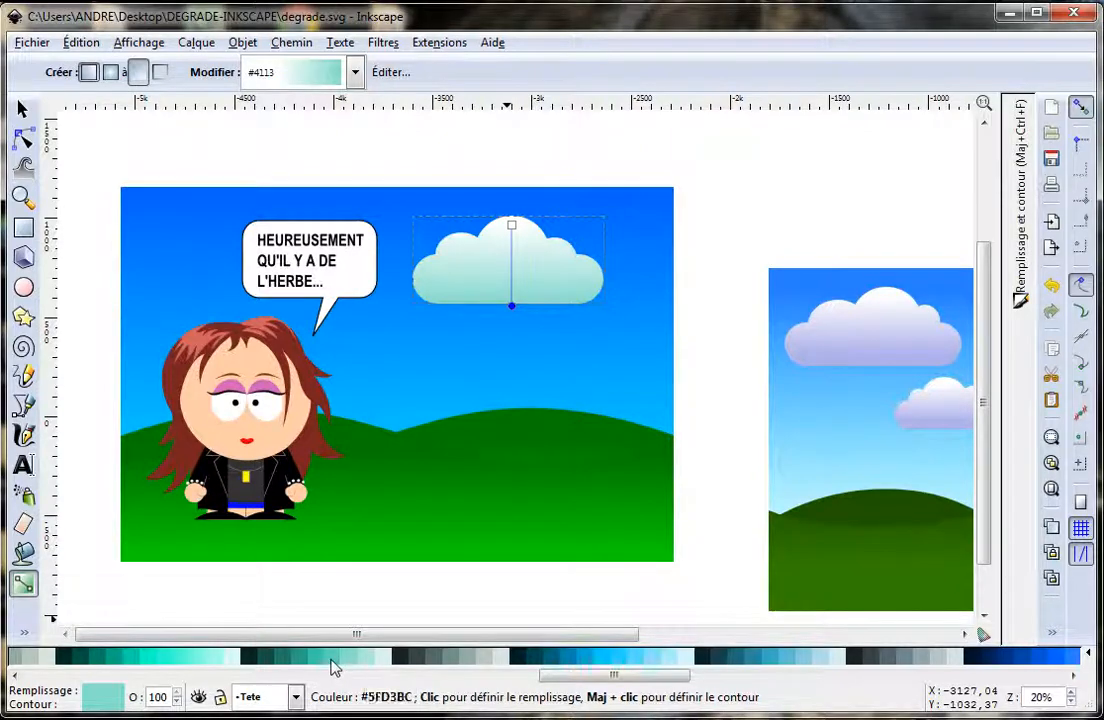
pyautogui.moveTo(576, 681); pyautogui.dragTo(750, 695)
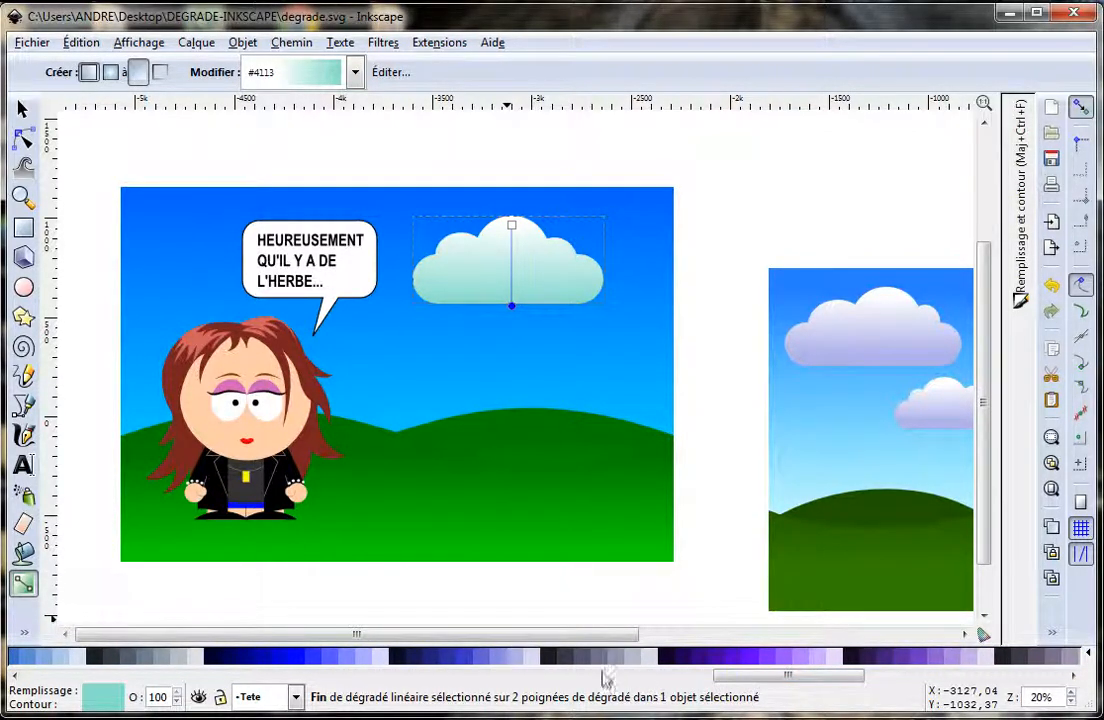
pyautogui.click(516, 661)
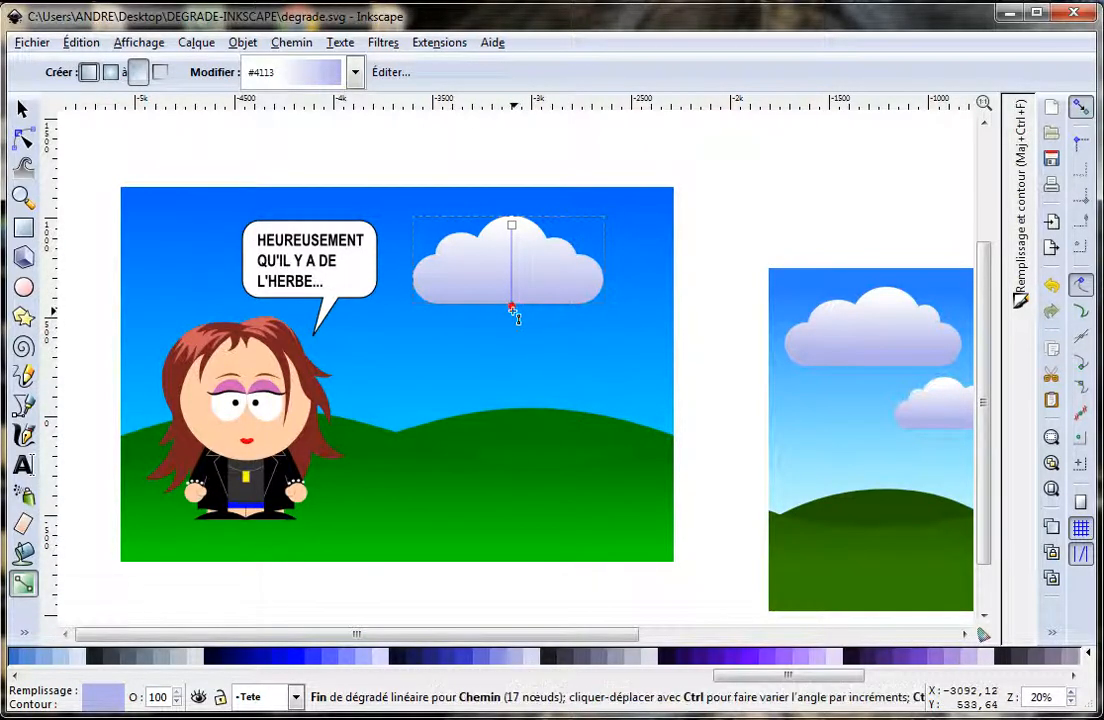
# Step: Move the white start stop of the cloud's gradient slightly lower, keeping the gradient vertical, and deselect the cloud
pyautogui.moveTo(511, 302)
pyautogui.mouseDown()
pyautogui.moveTo(508, 279)
pyautogui.moveTo(511, 335)
pyautogui.moveTo(510, 222)
pyautogui.moveTo(511, 241)
pyautogui.mouseUp()
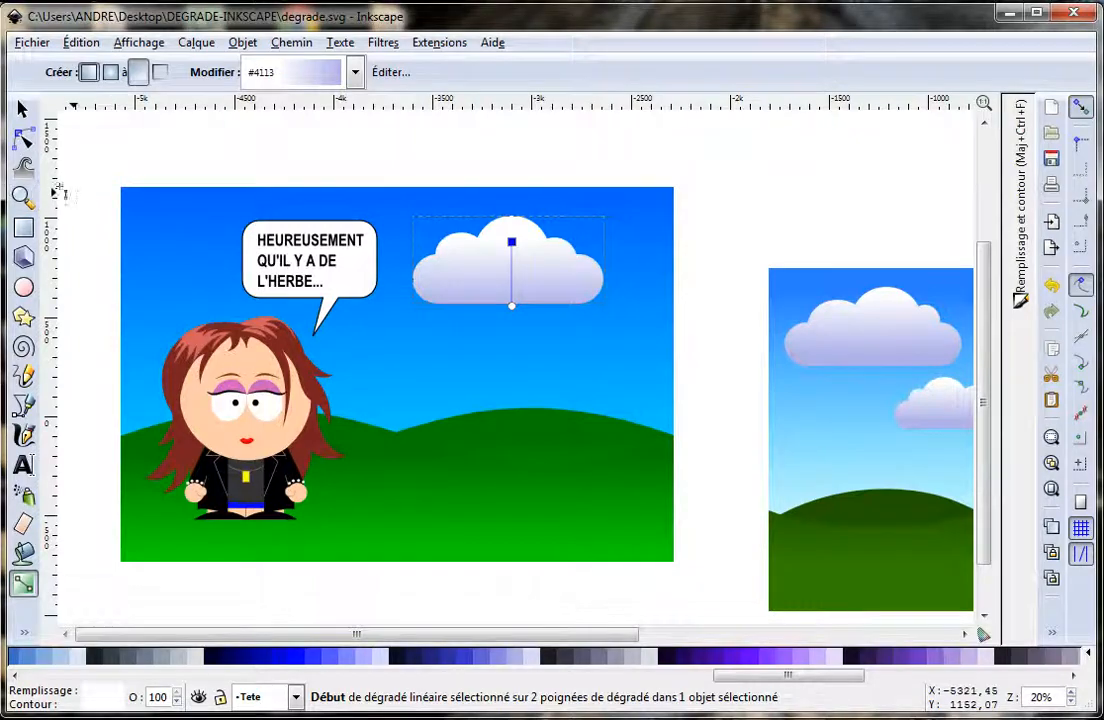
pyautogui.press('Escape')
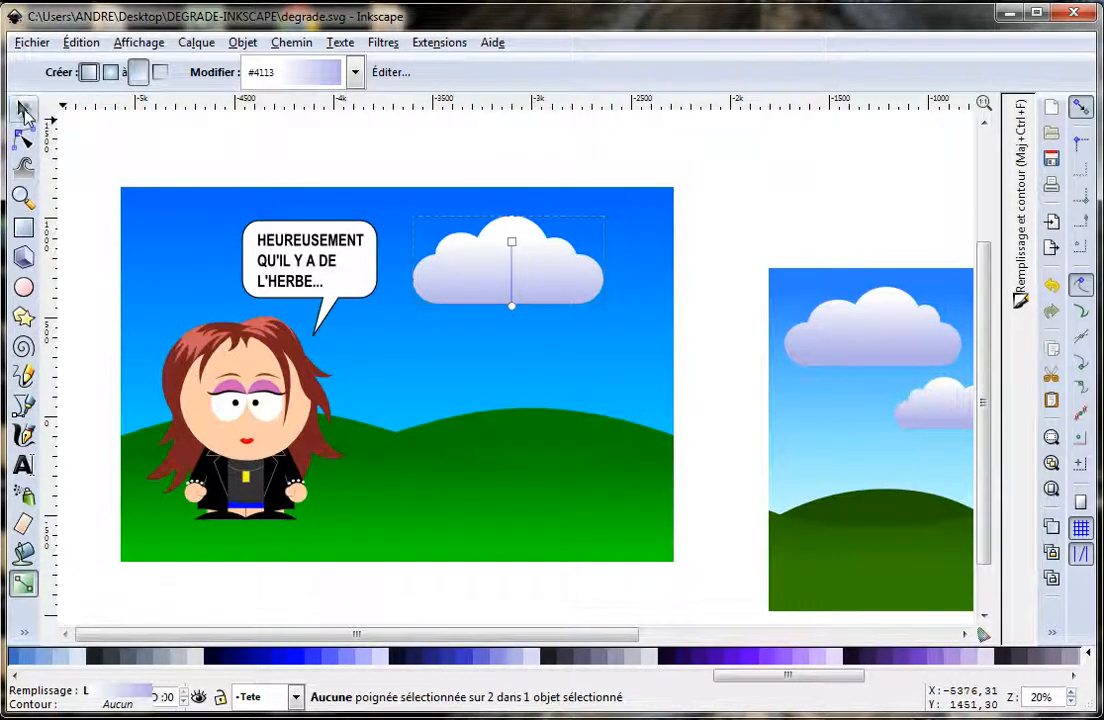
pyautogui.click(25, 111)
pyautogui.click(771, 210)
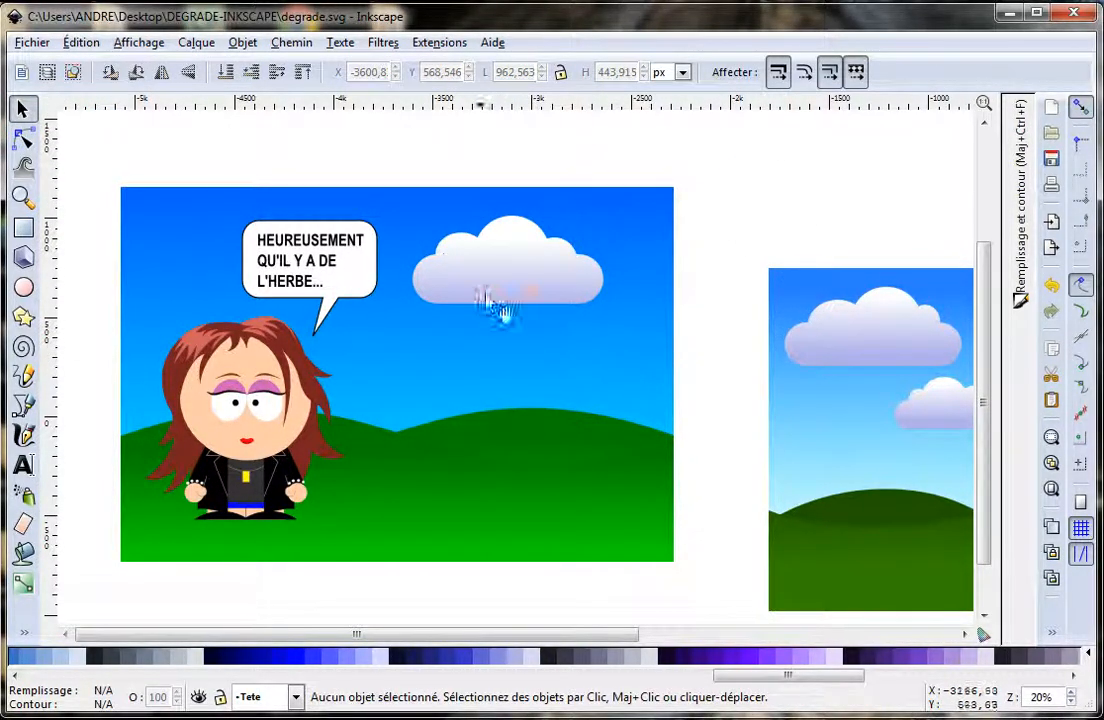
# Step: Duplicate the cloud, place the copy below the original and shrink it proportionally to about 562 by 259 px
pyautogui.click(500, 268)
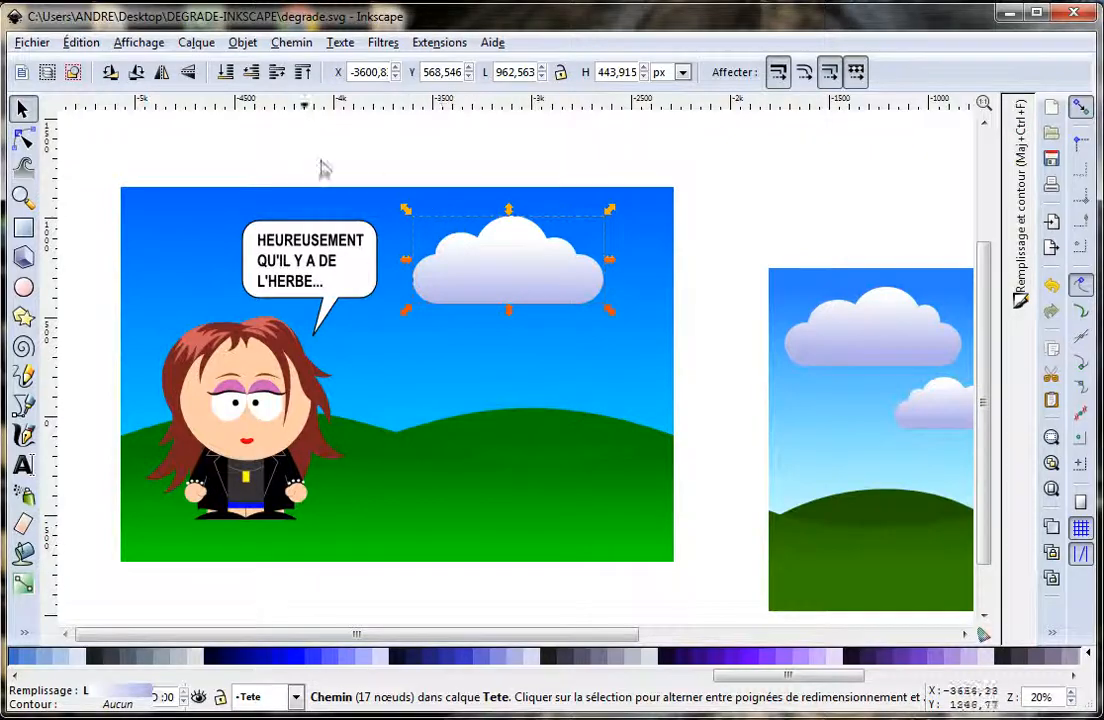
pyautogui.click(88, 43)
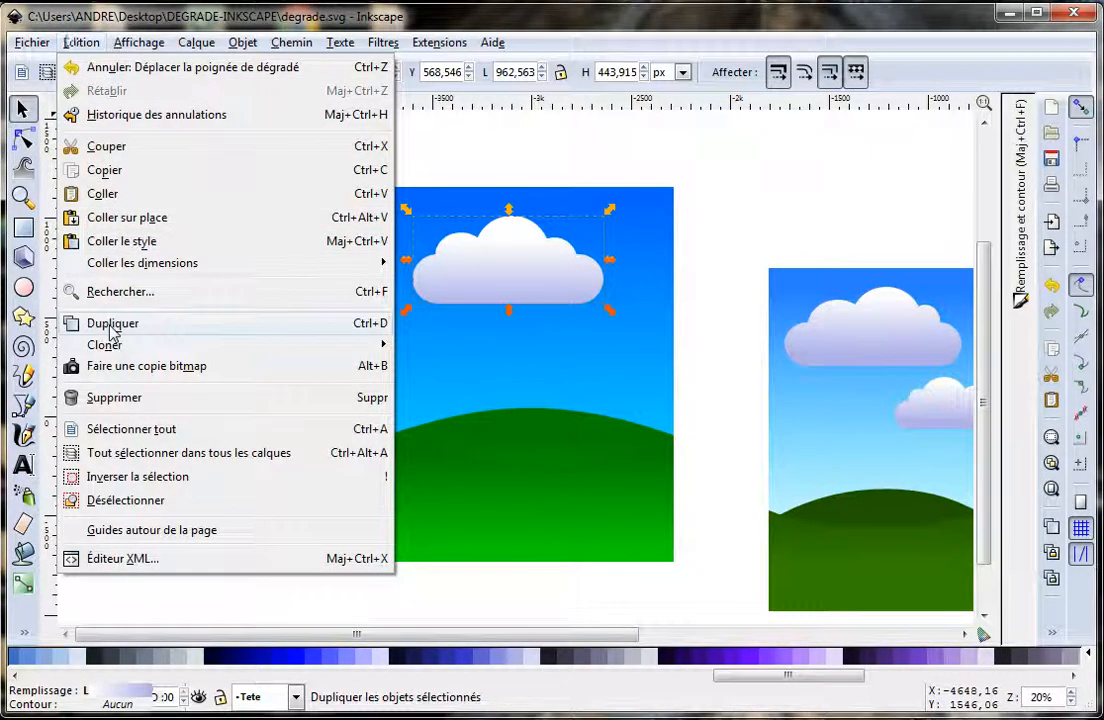
pyautogui.click(110, 333)
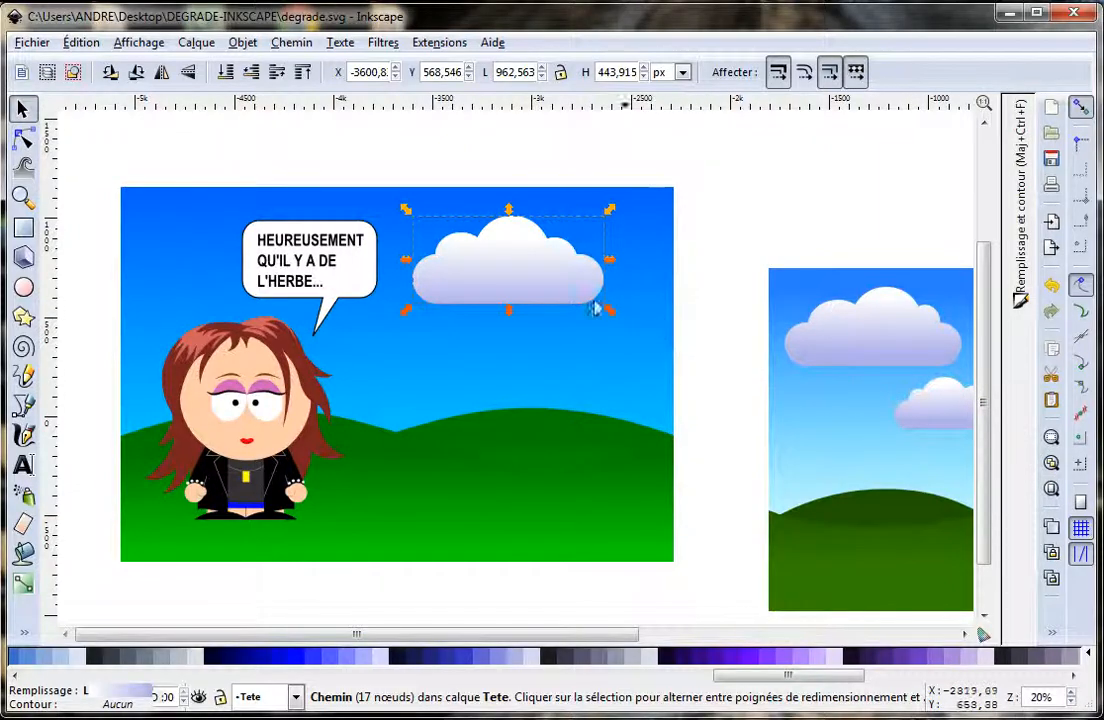
pyautogui.moveTo(516, 275); pyautogui.dragTo(508, 390)
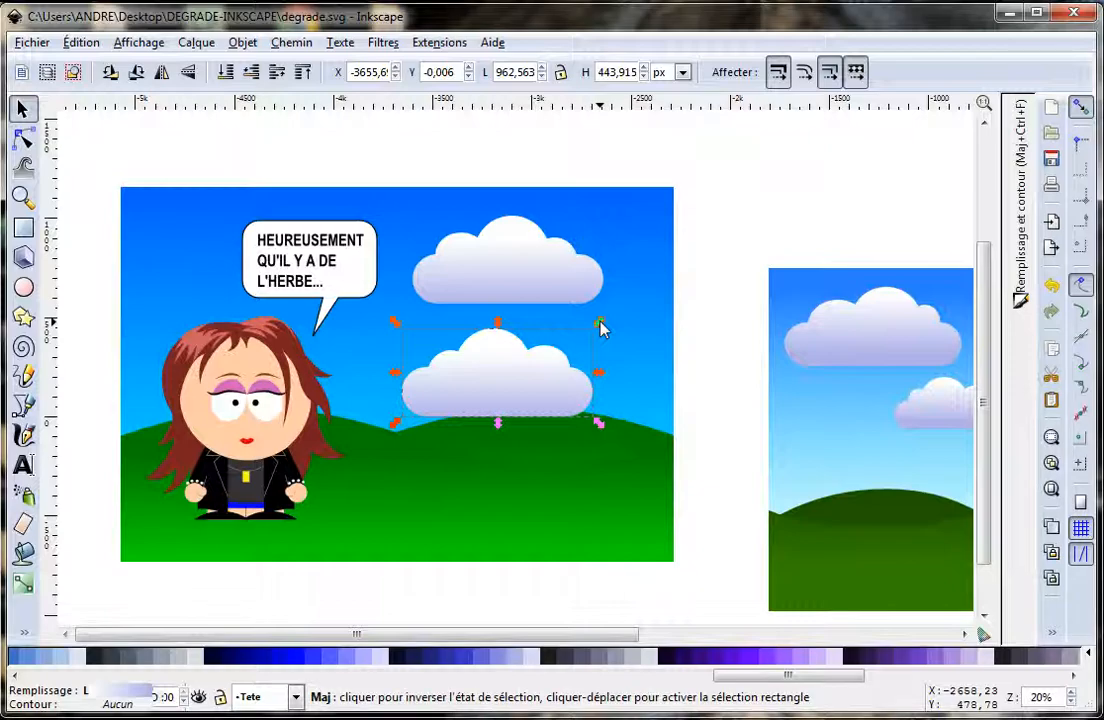
pyautogui.moveTo(601, 335); pyautogui.dragTo(600, 366)
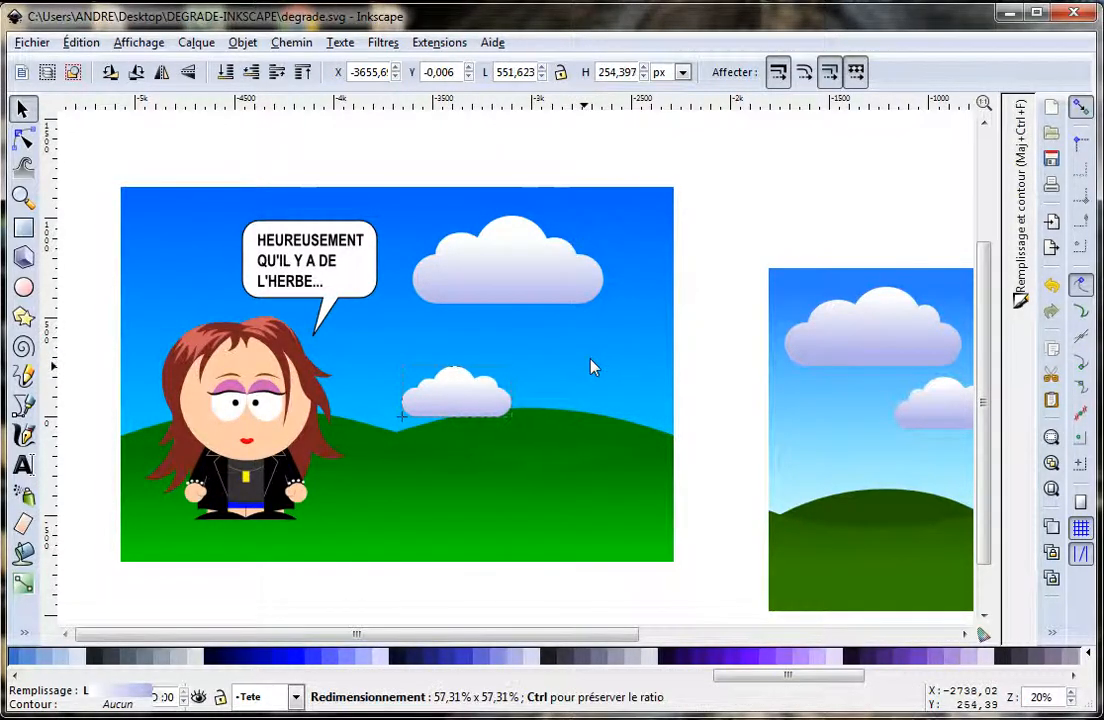
pyautogui.moveTo(598, 368); pyautogui.dragTo(604, 365)
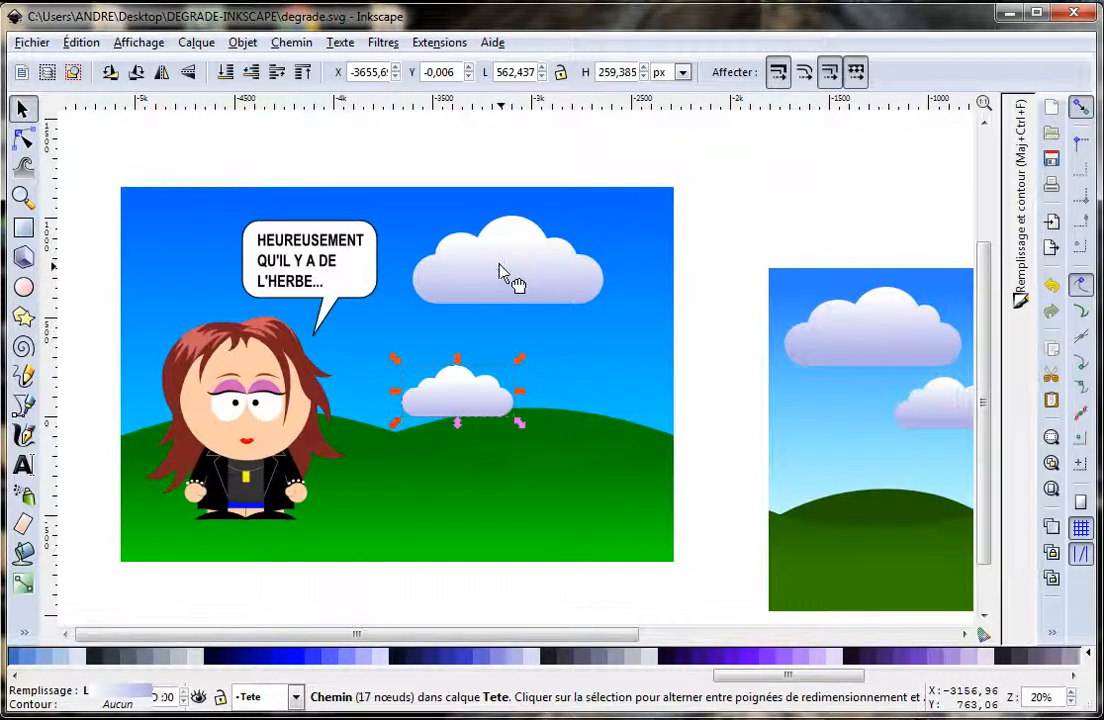
# Step: Shrink the large cloud slightly, place it in the sky's upper-right corner, and move the small cloud up beside the speech bubble
pyautogui.click(596, 238)
pyautogui.moveTo(609, 213); pyautogui.dragTo(603, 228)
pyautogui.moveTo(507, 265); pyautogui.dragTo(588, 243)
pyautogui.moveTo(450, 383); pyautogui.dragTo(429, 303)
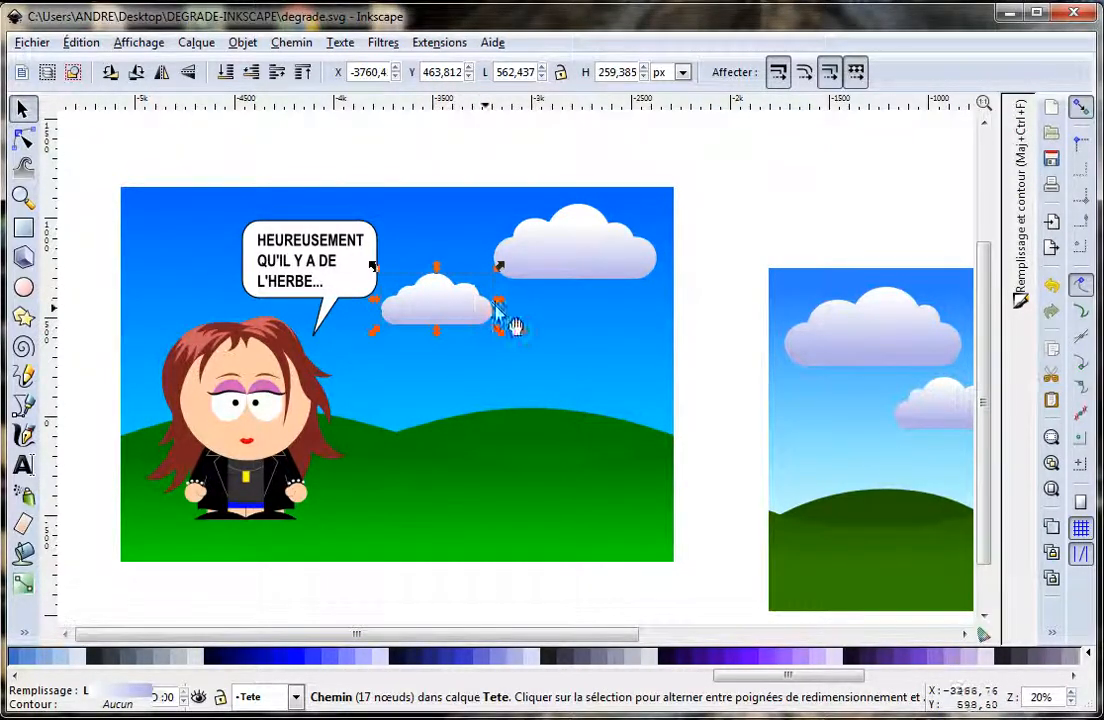
pyautogui.click(730, 195)
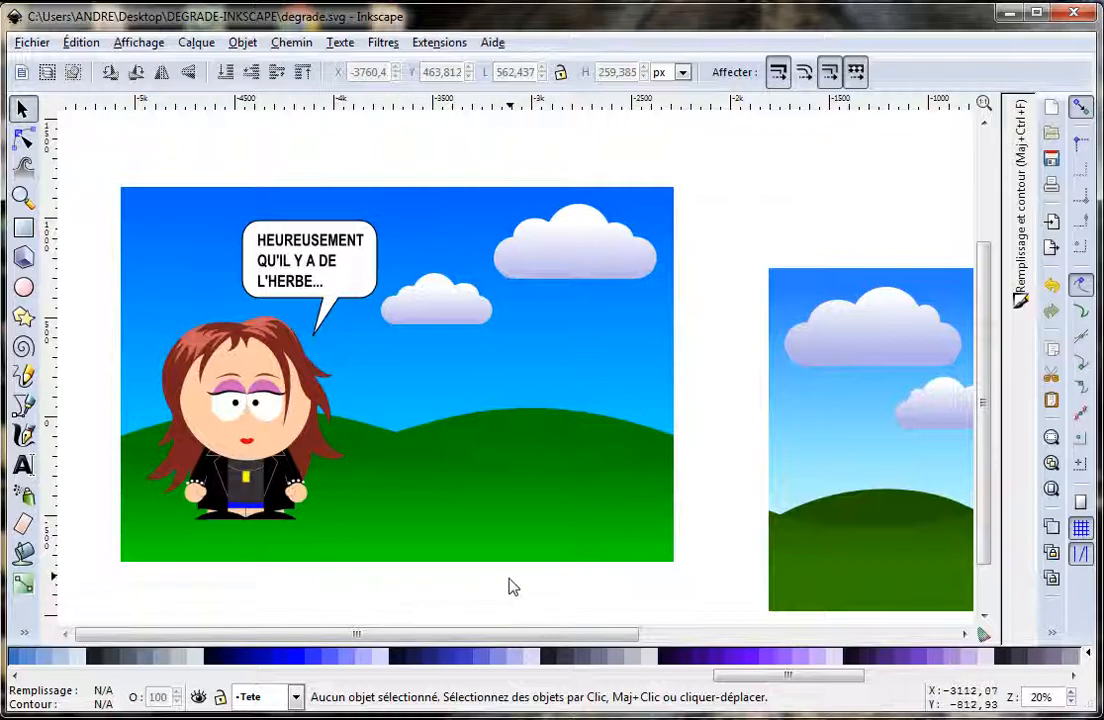
# Step: Shift the character group with its speech bubble slightly up and left, away from the small cloud
pyautogui.click(267, 408)
pyautogui.moveTo(267, 408)
pyautogui.mouseDown()
pyautogui.moveTo(242, 396)
pyautogui.moveTo(255, 395)
pyautogui.mouseUp()
pyautogui.click(532, 598)
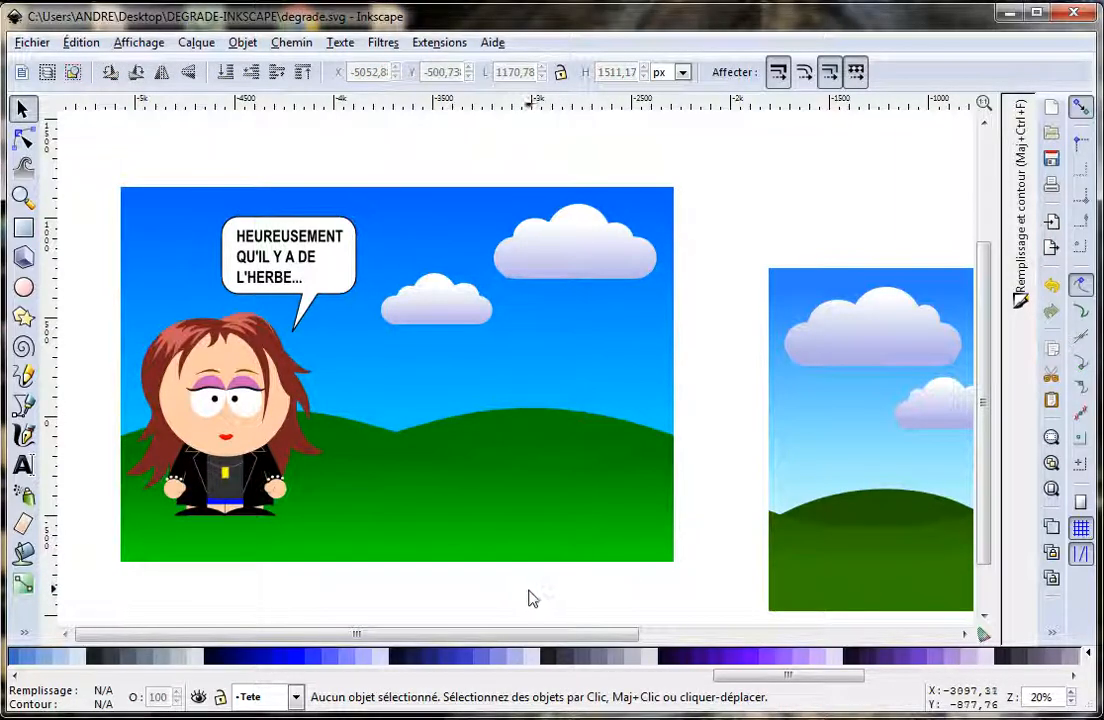